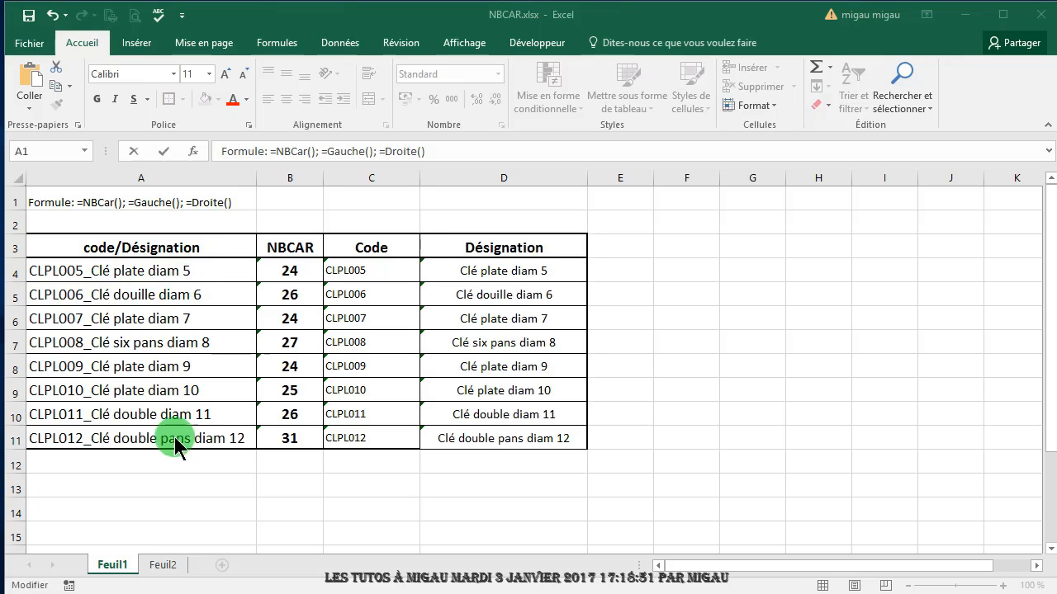
On sheet Feuil2, enter the formula =GAUCHE(A4;7) in the first Code cell, C4
click(162, 567)
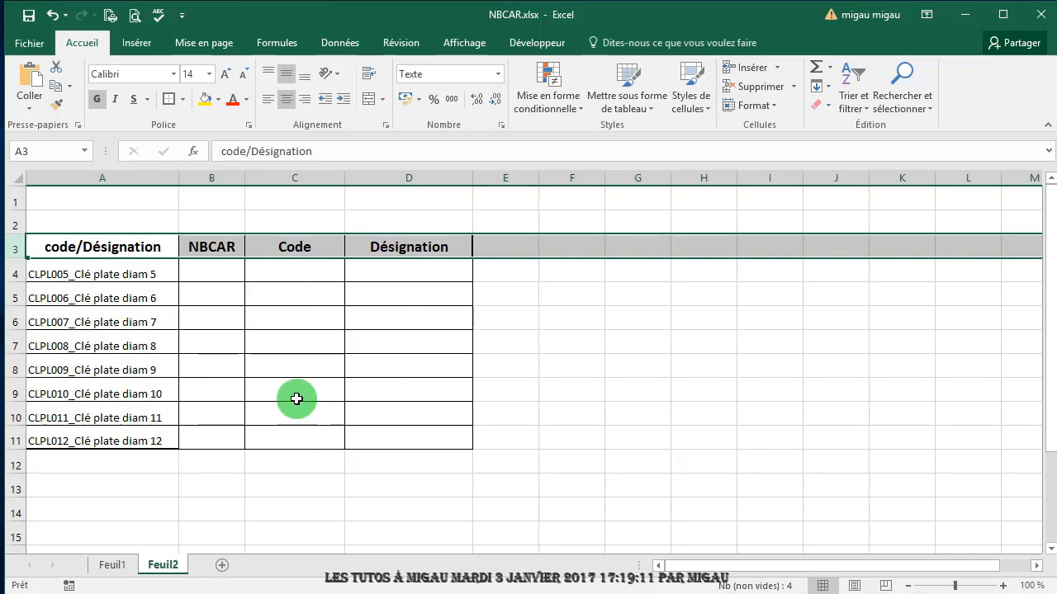
click(280, 270)
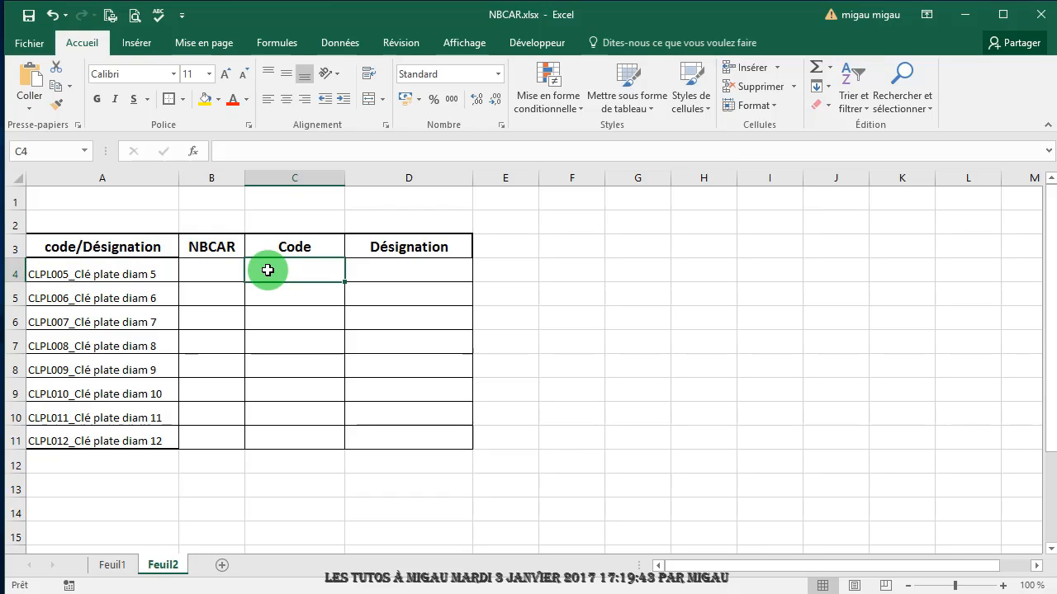
click(223, 152)
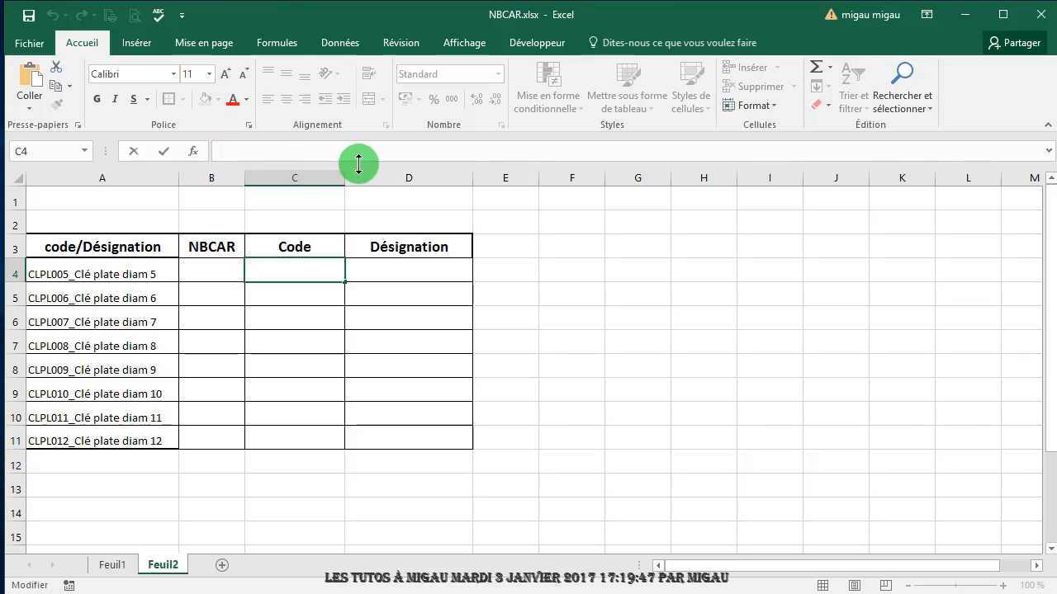
text(=)
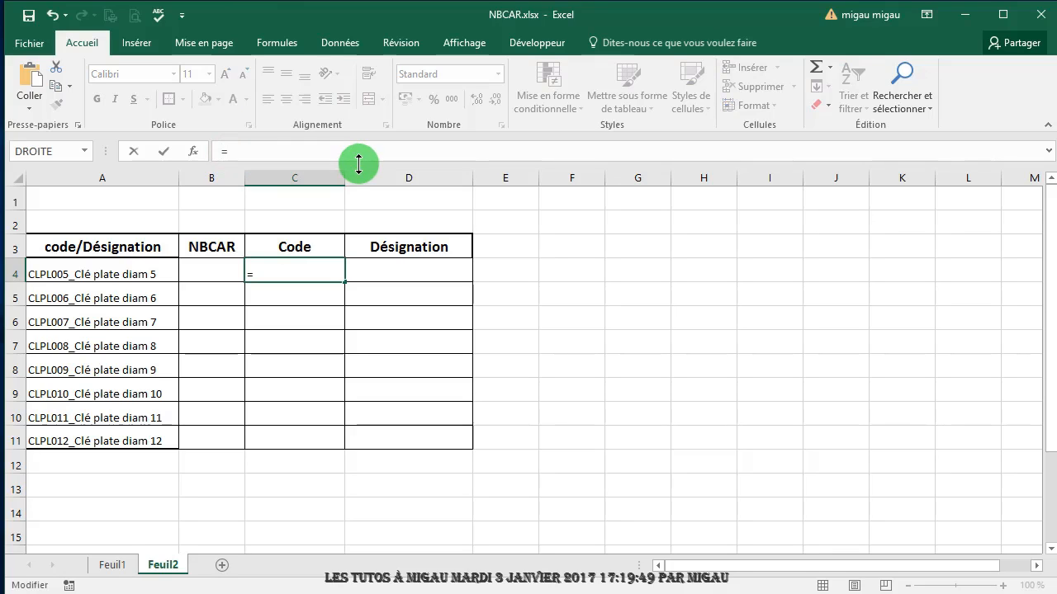
text(Gauc)
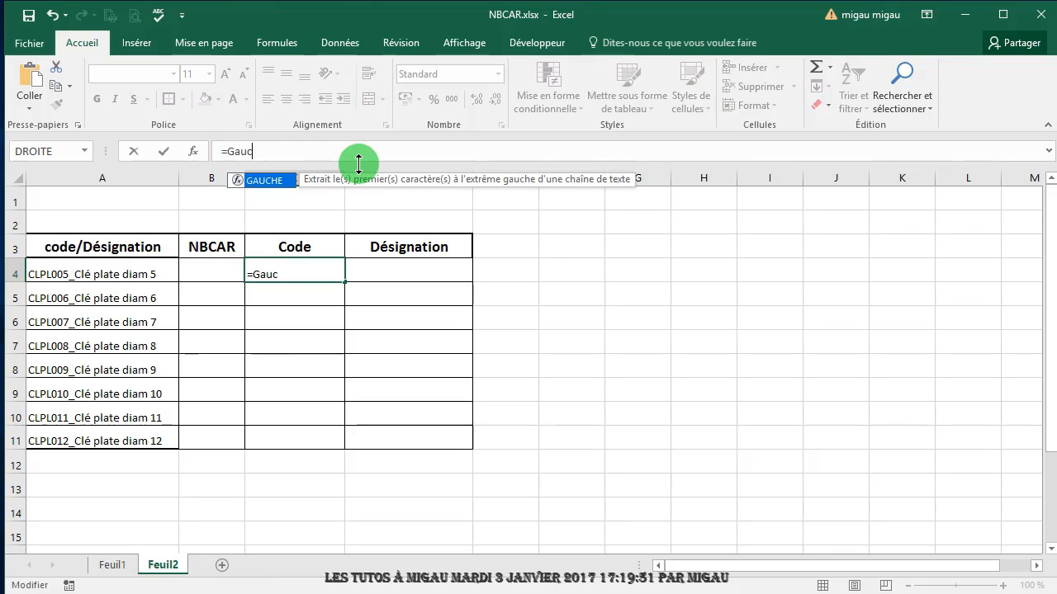
text(he)
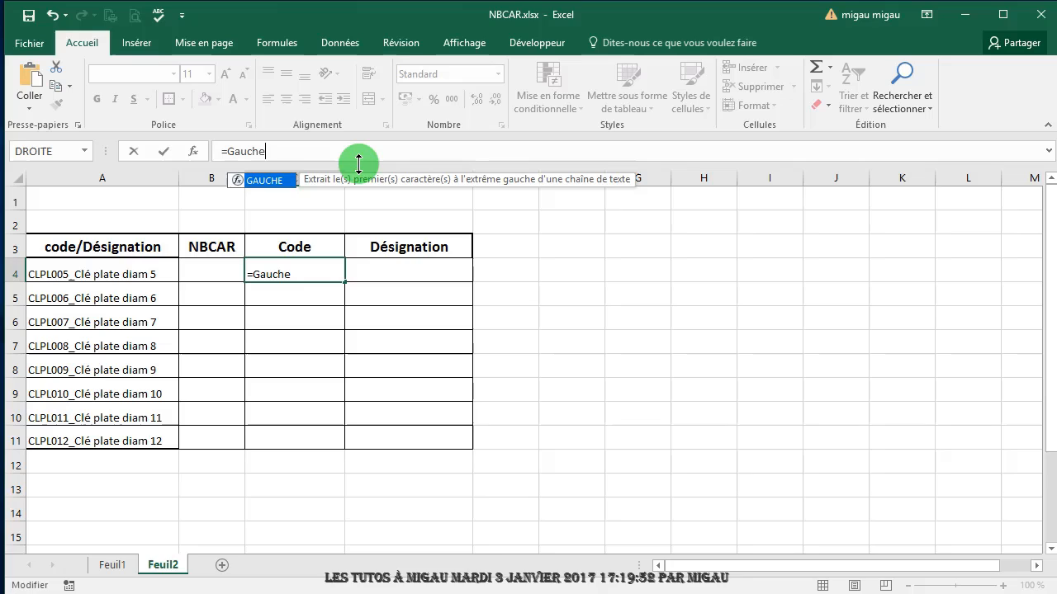
double_click(274, 181)
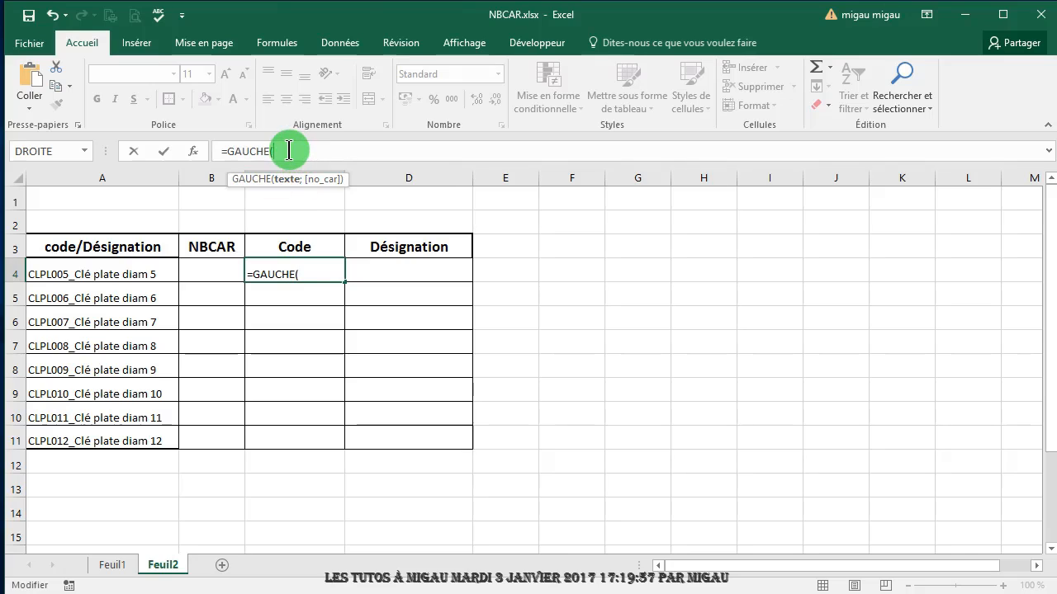
click(87, 269)
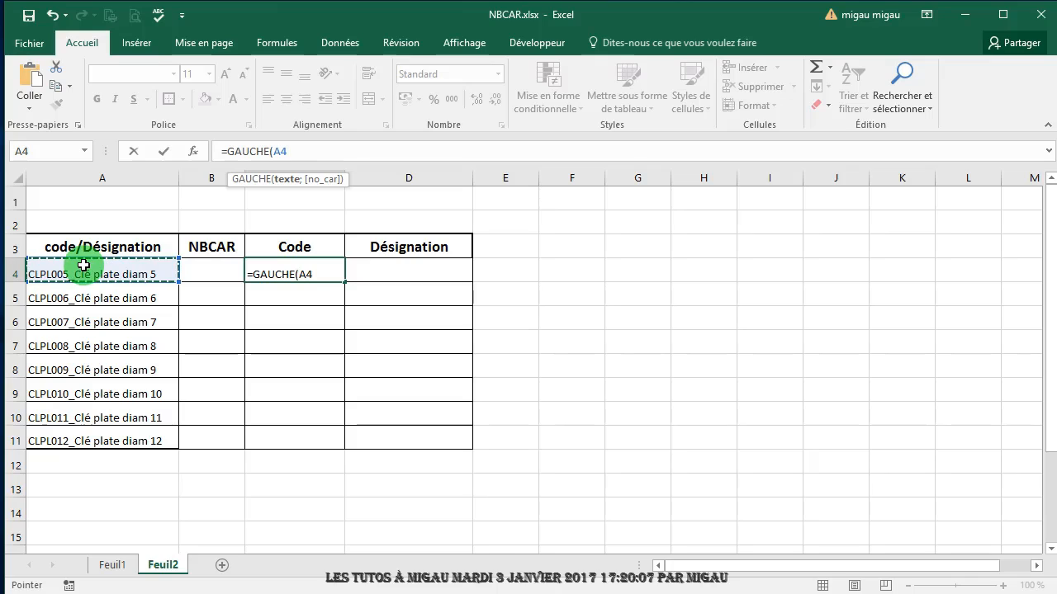
text(;)
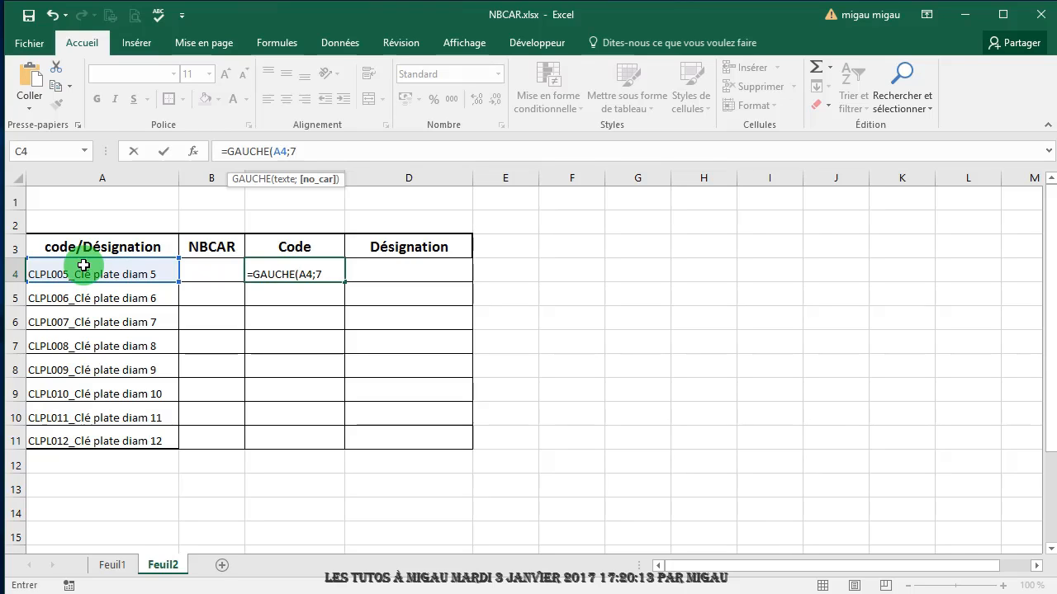
text(7))
key(Return)
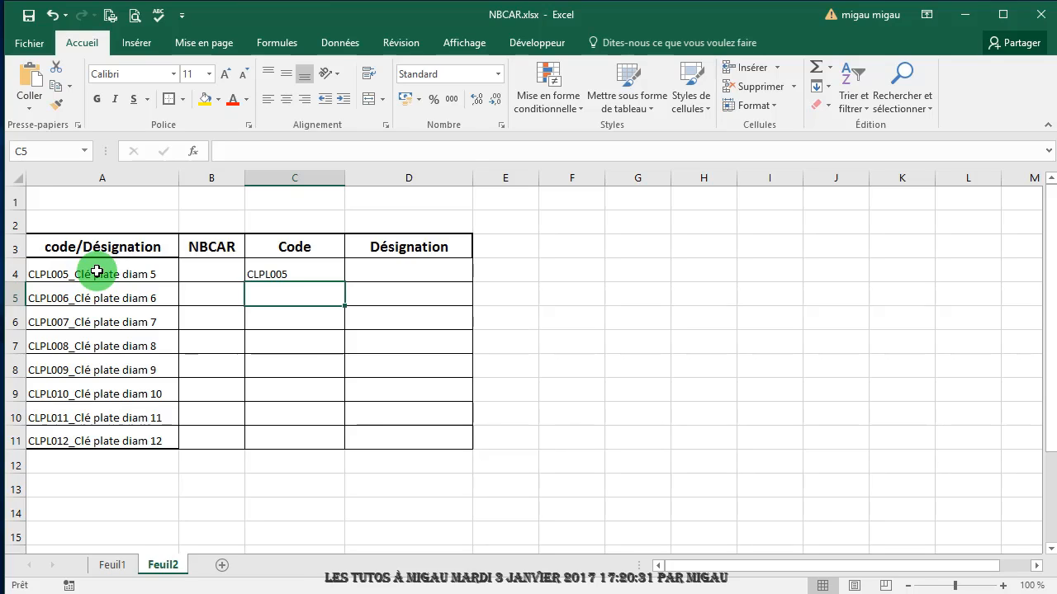
Copy the GAUCHE formula from C4 down the Code column through C11
click(295, 273)
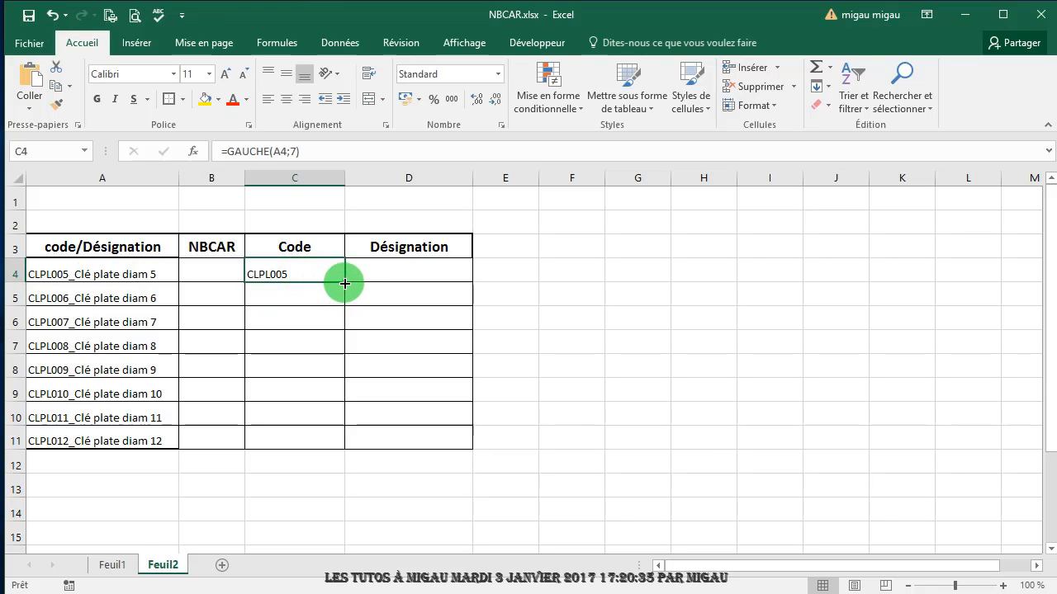
drag(344, 283, 346, 441)
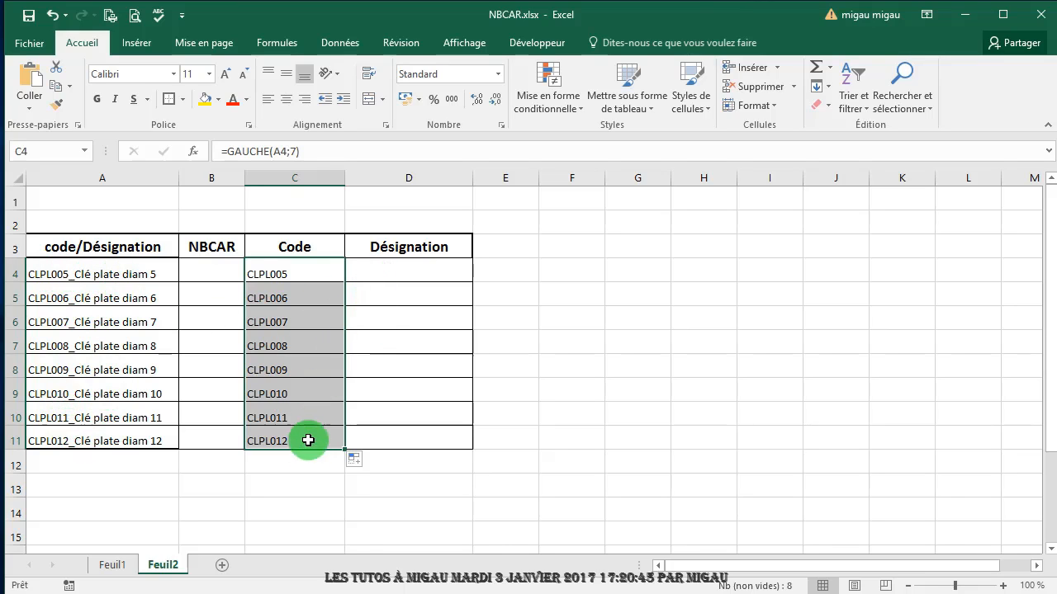
click(412, 299)
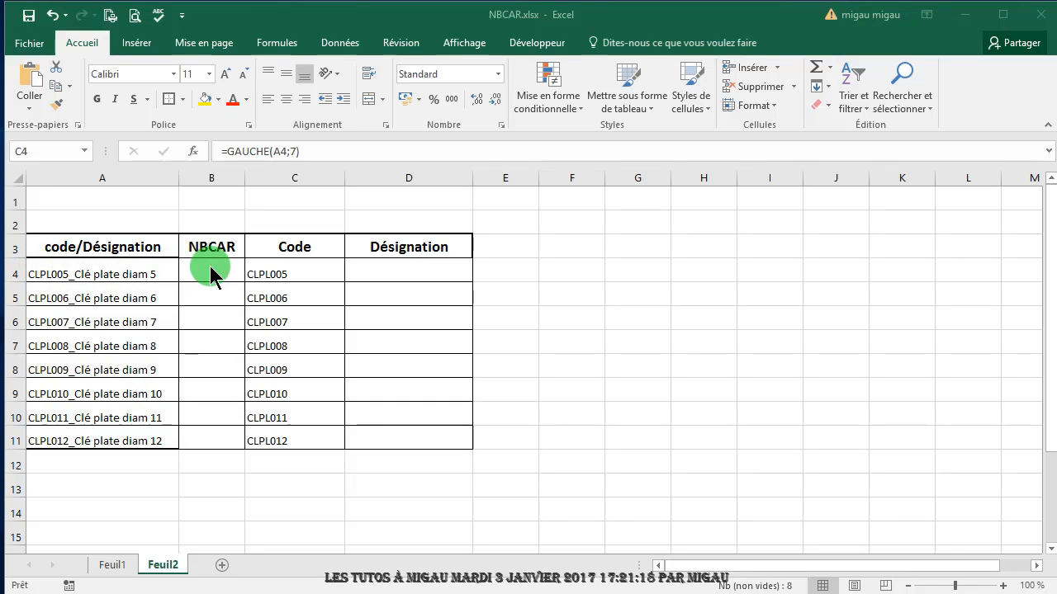
key(ctrl+shift+Down)
key(F2)
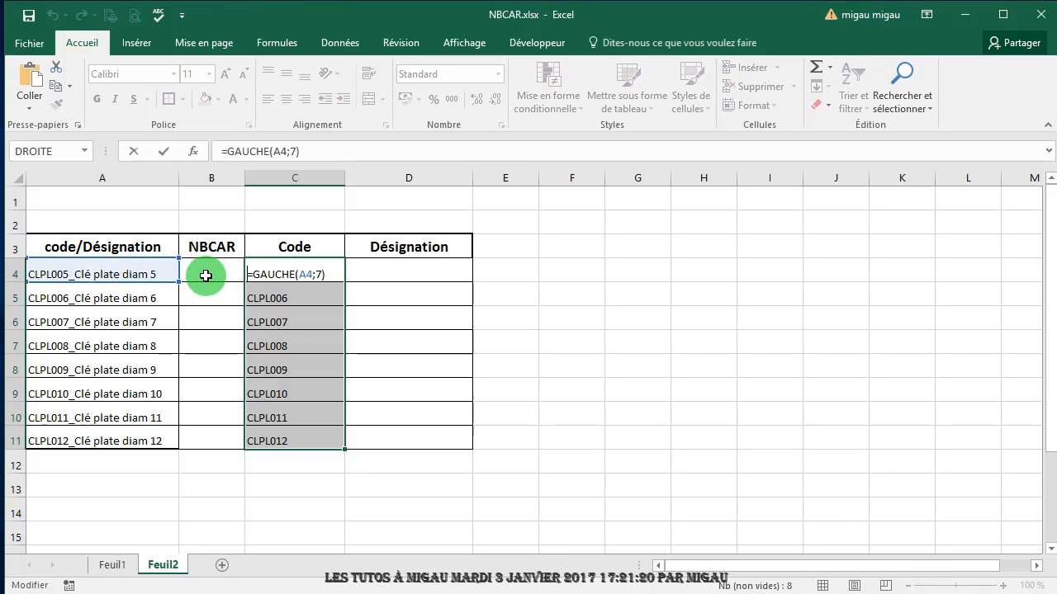
key(Escape)
Enter the formula =NBCAR(A4) in the first NBCAR cell, B4
click(208, 276)
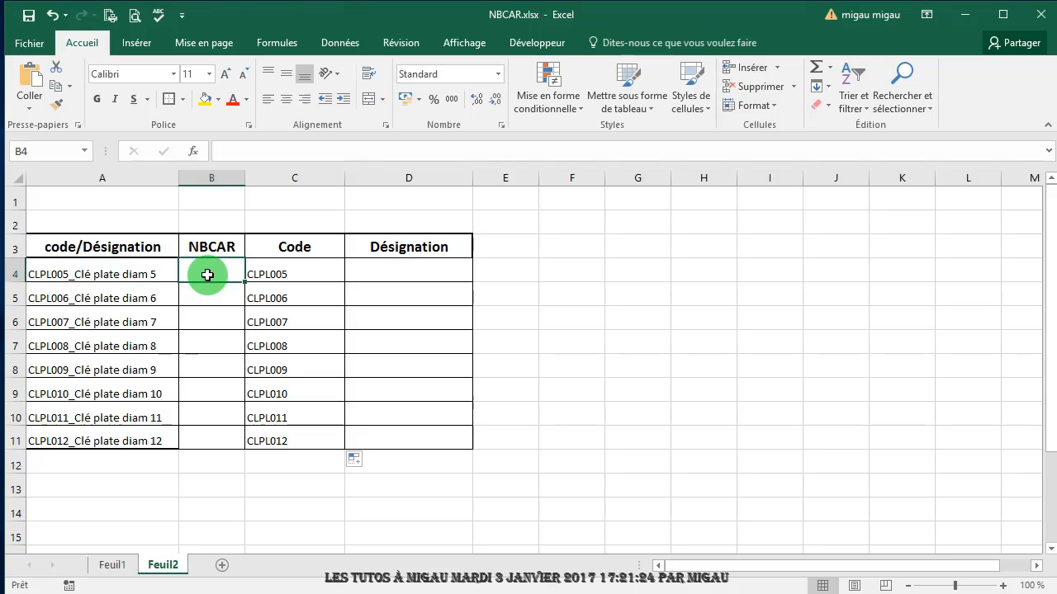
click(229, 158)
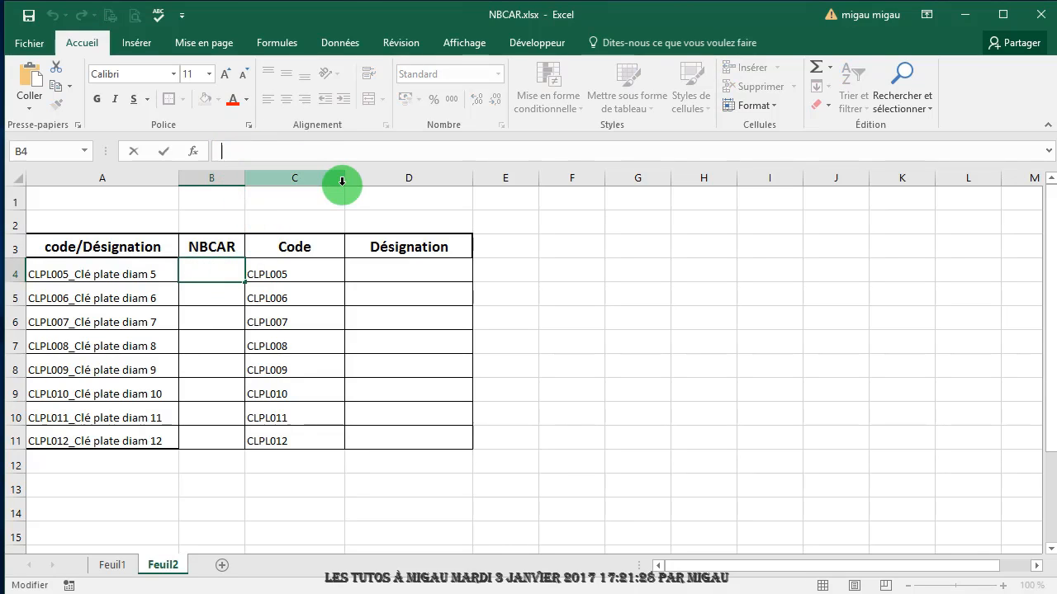
text(=)
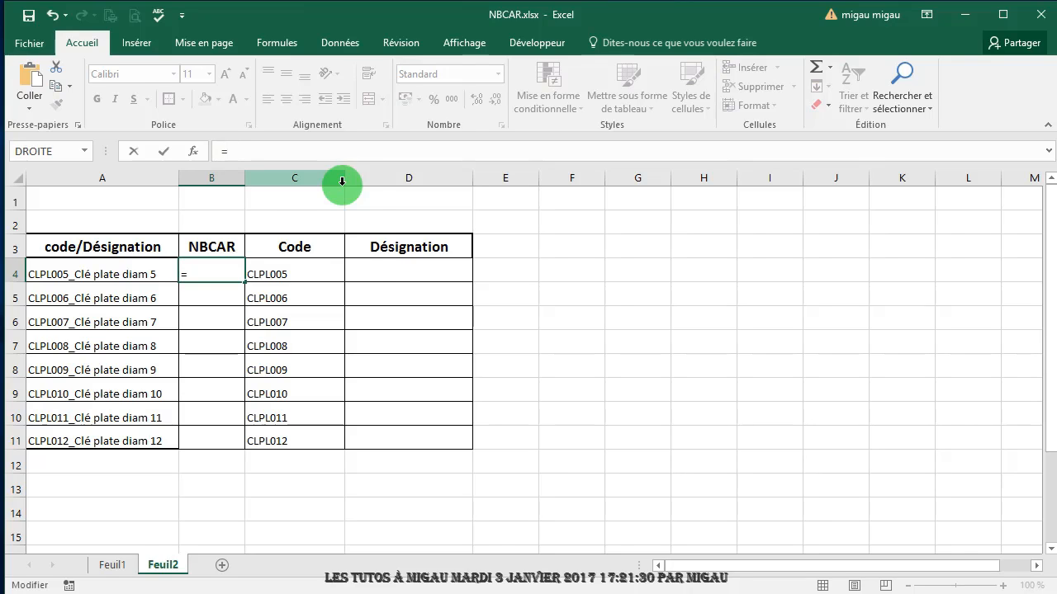
text(NBC)
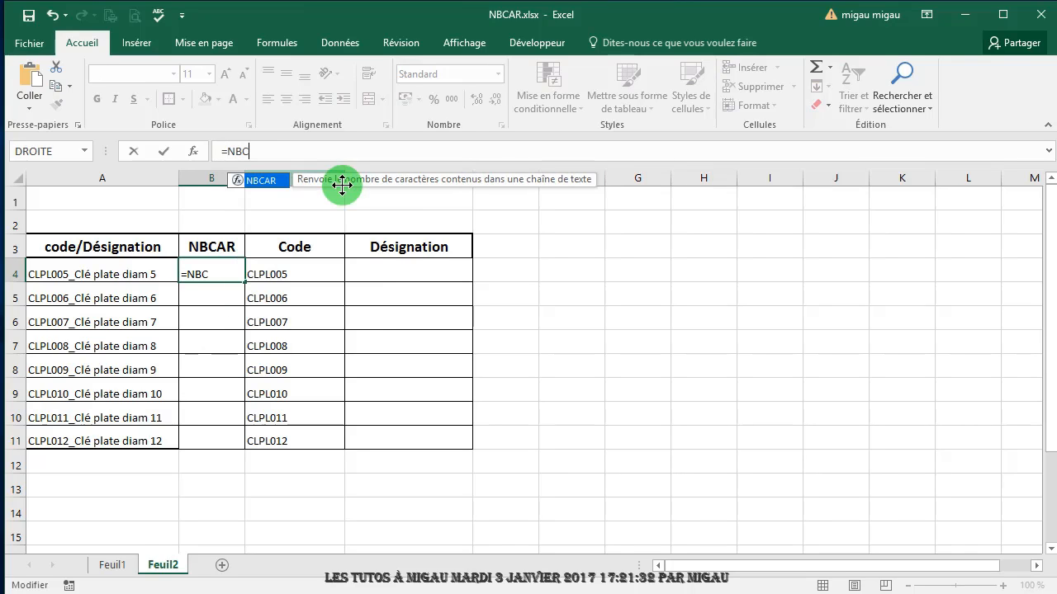
text(ar)
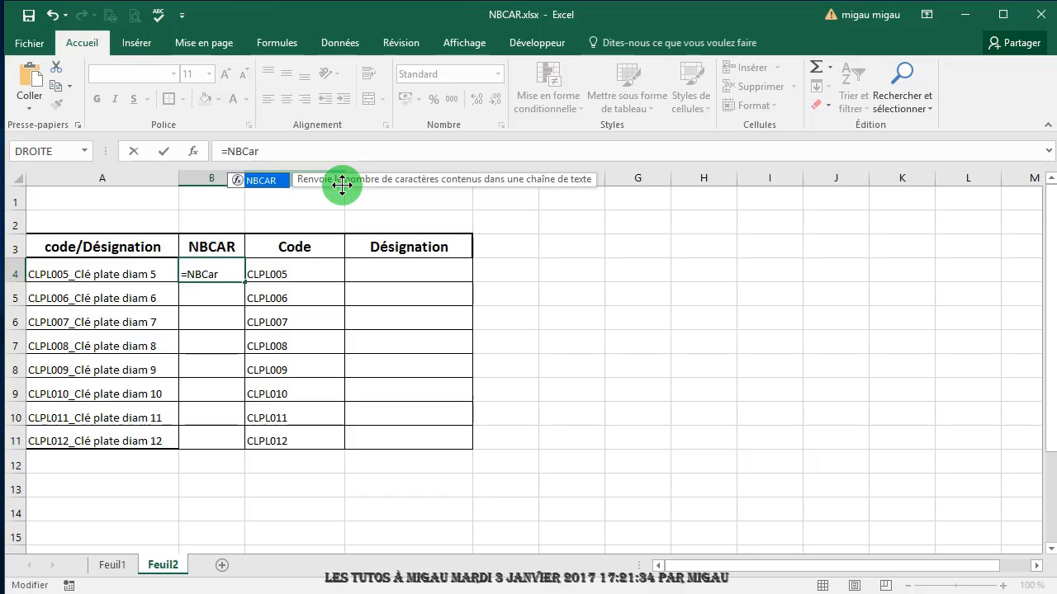
double_click(268, 188)
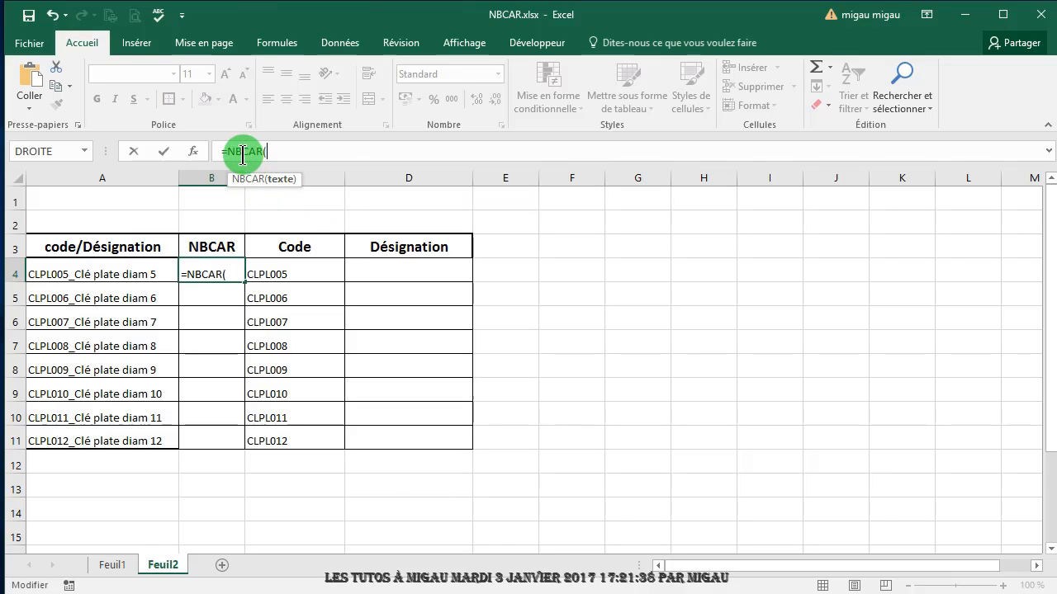
click(92, 273)
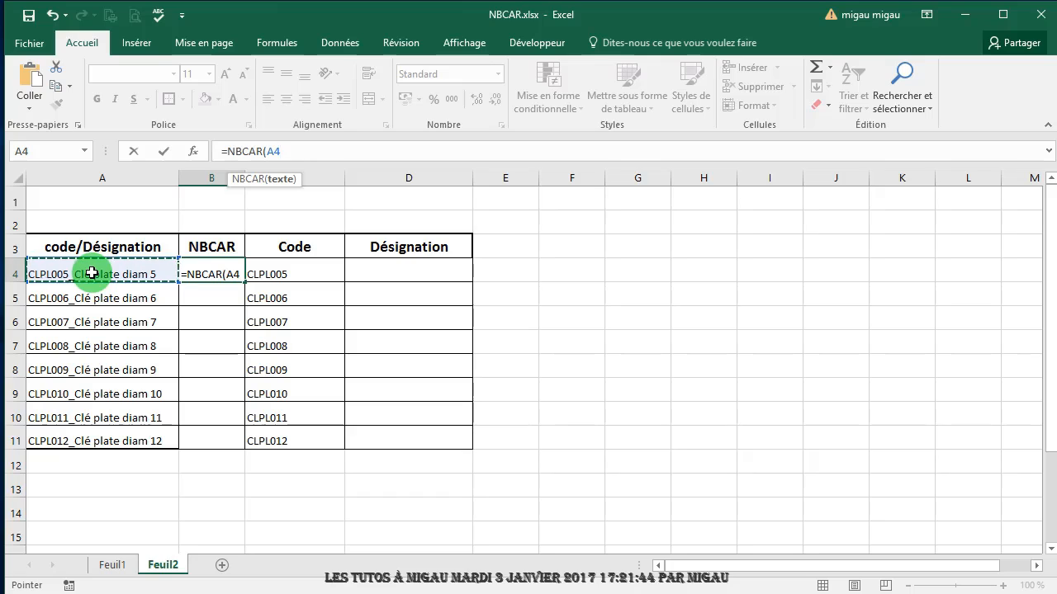
text())
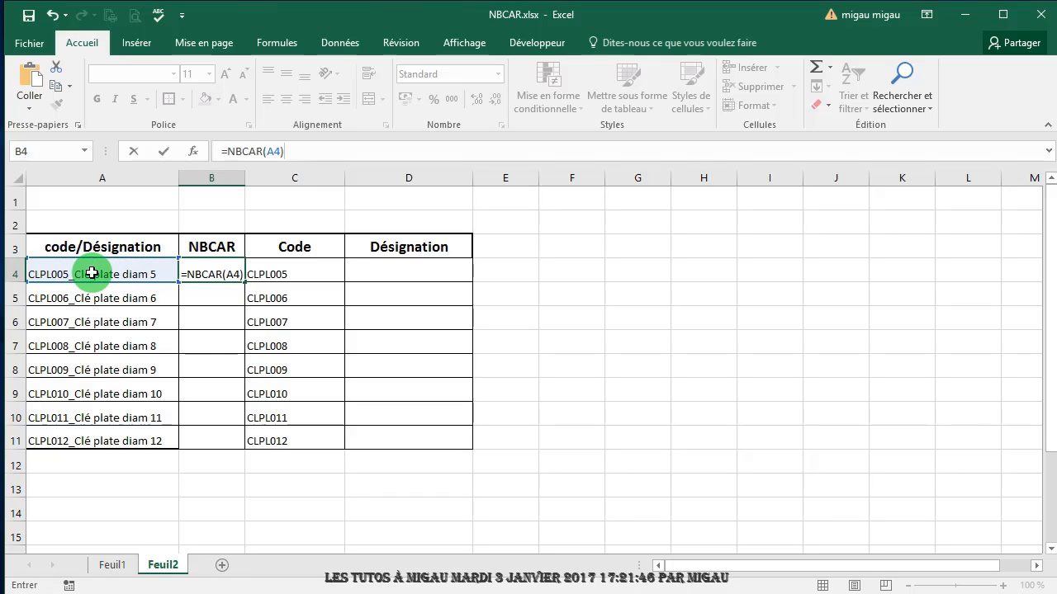
key(Return)
Format B4 as bold, size 12, centred horizontally and vertically, and fill it down the NBCAR column through B11
click(213, 268)
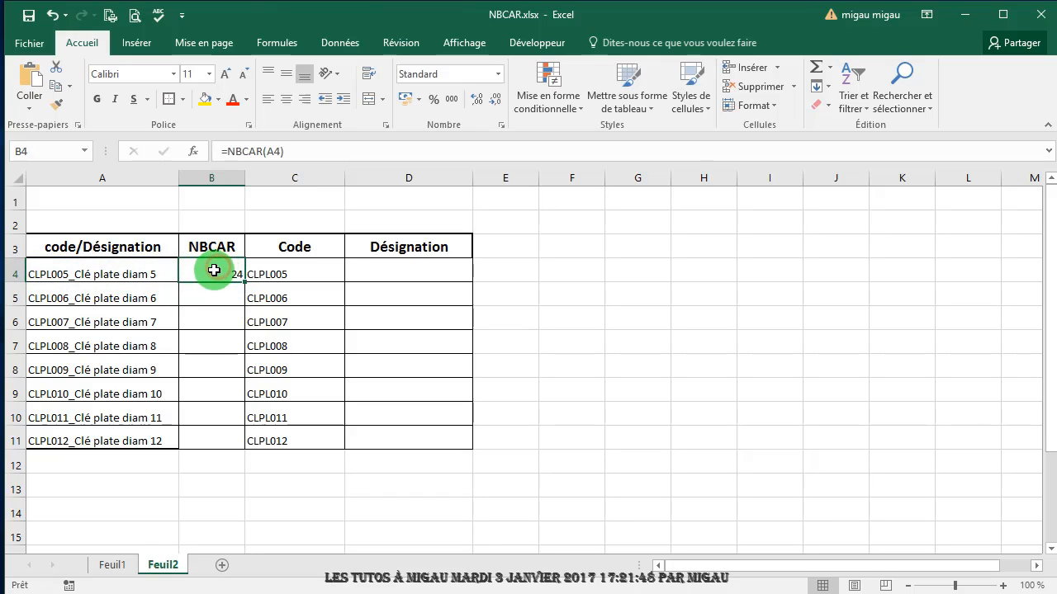
click(285, 74)
click(285, 99)
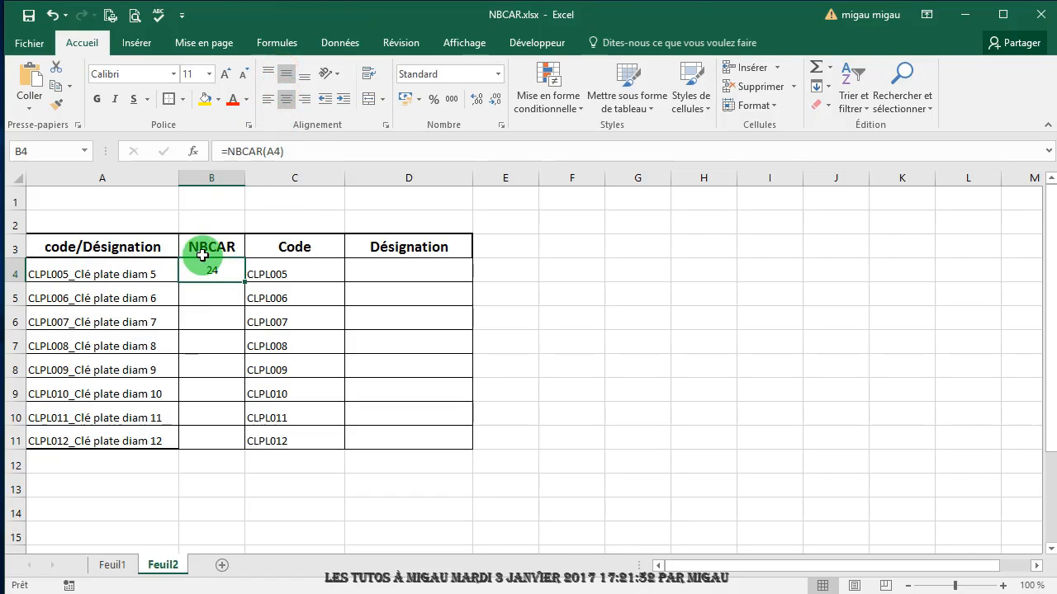
click(223, 76)
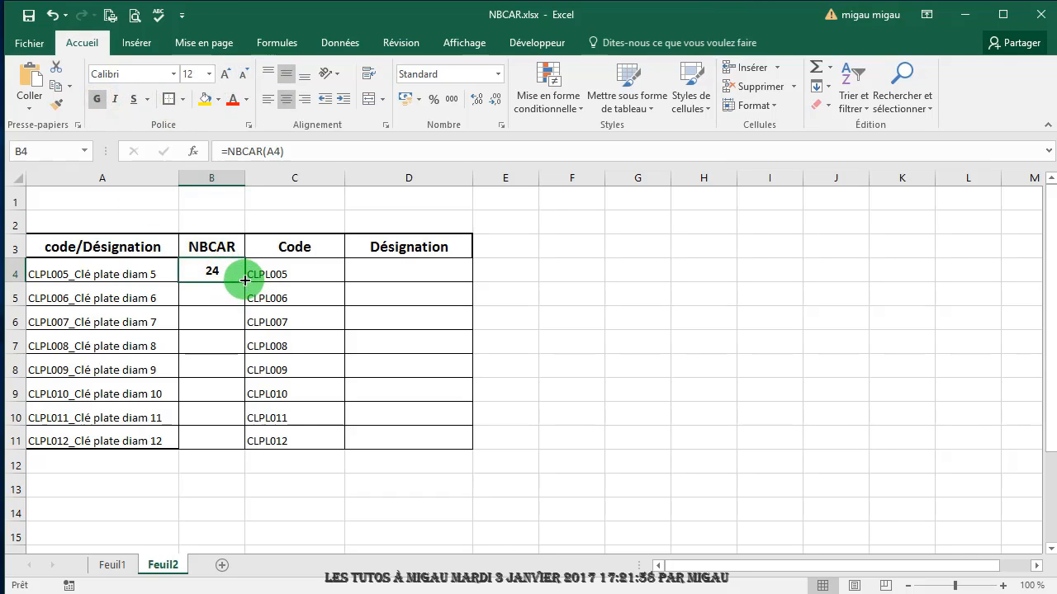
drag(244, 283, 243, 445)
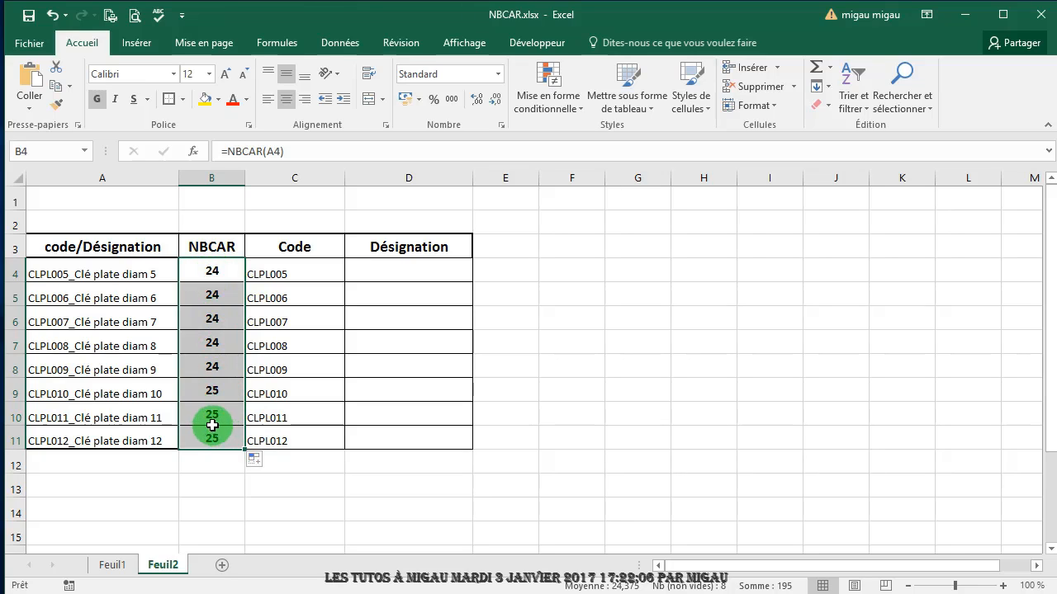
Enter the formula =DROITE(A4;B4-8) in the first Désignation cell, D4
click(392, 272)
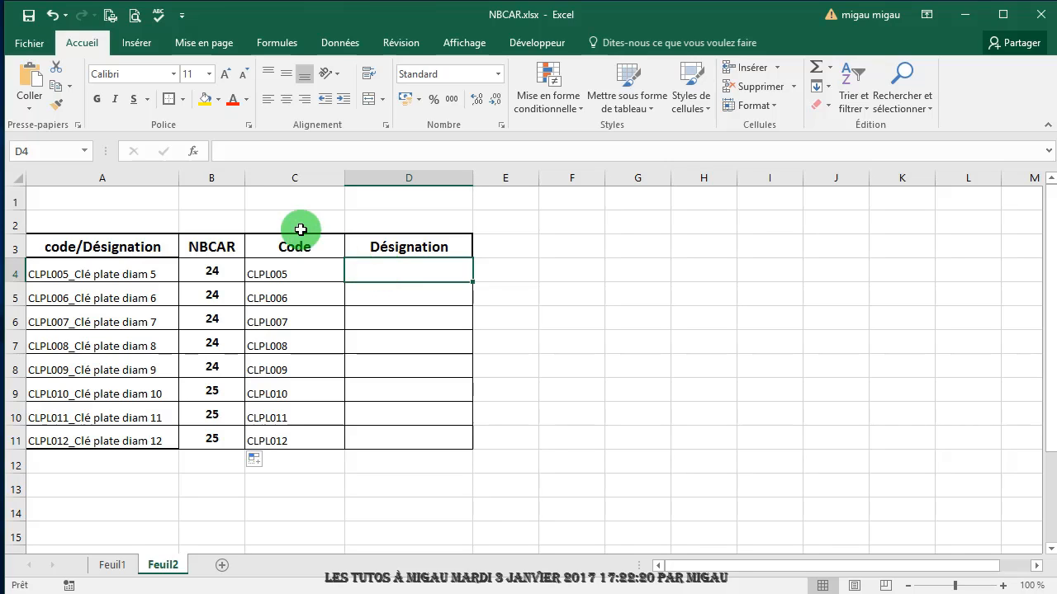
click(223, 150)
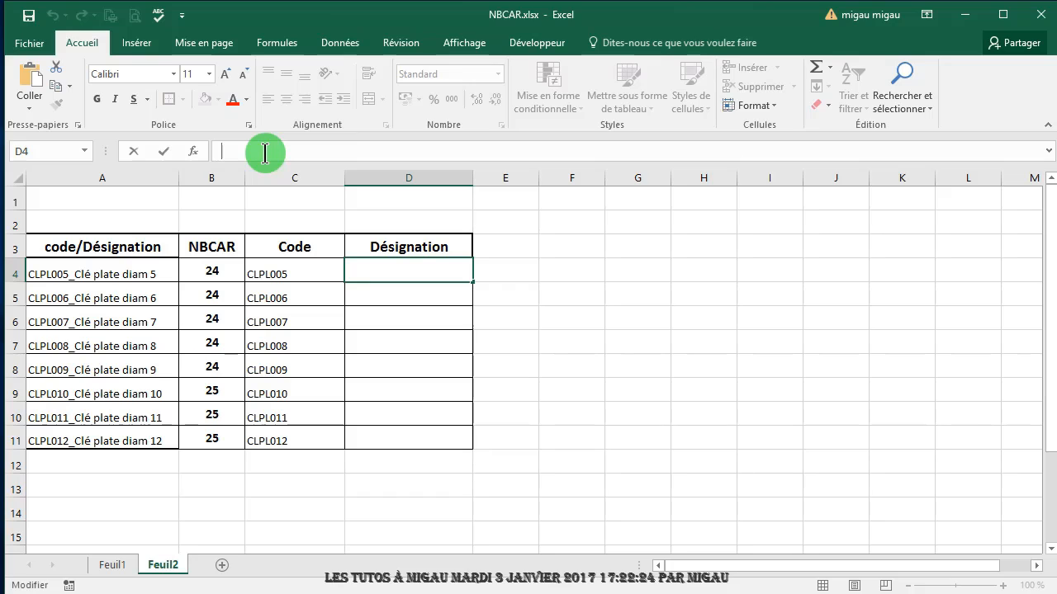
text(=dro)
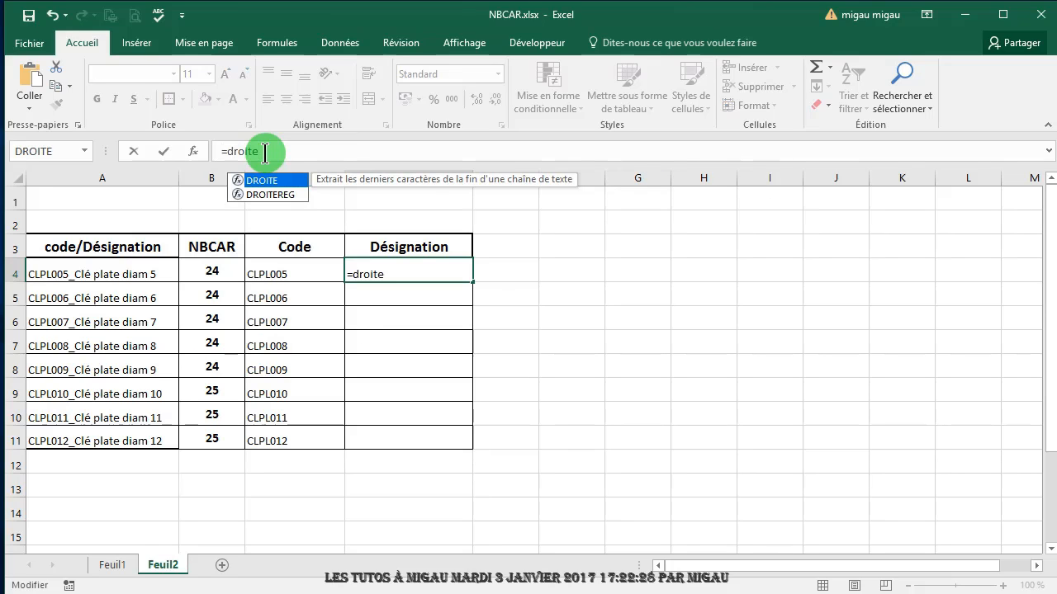
text(ite)
double_click(263, 180)
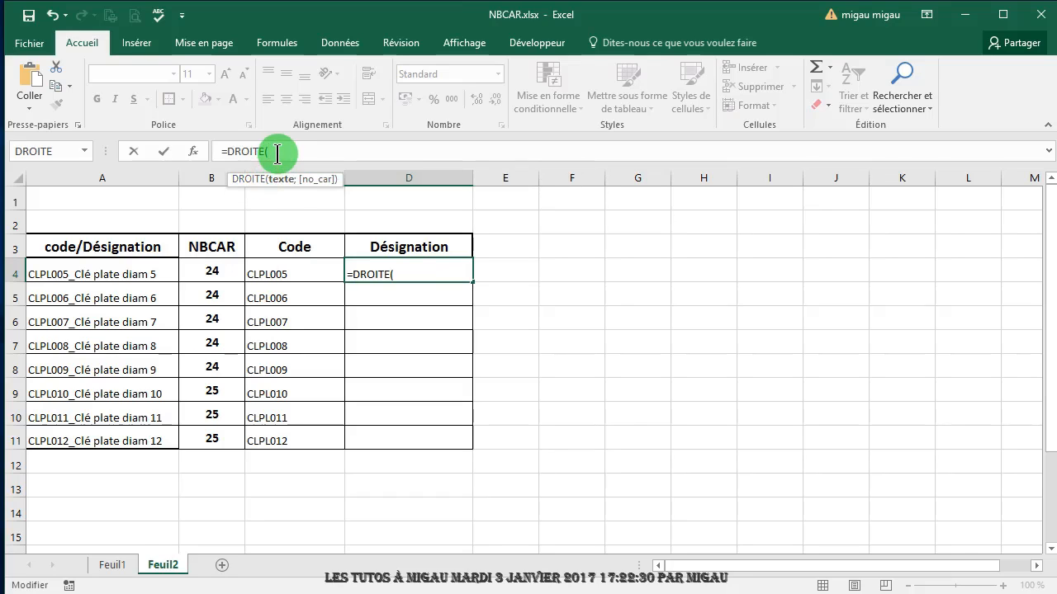
click(96, 271)
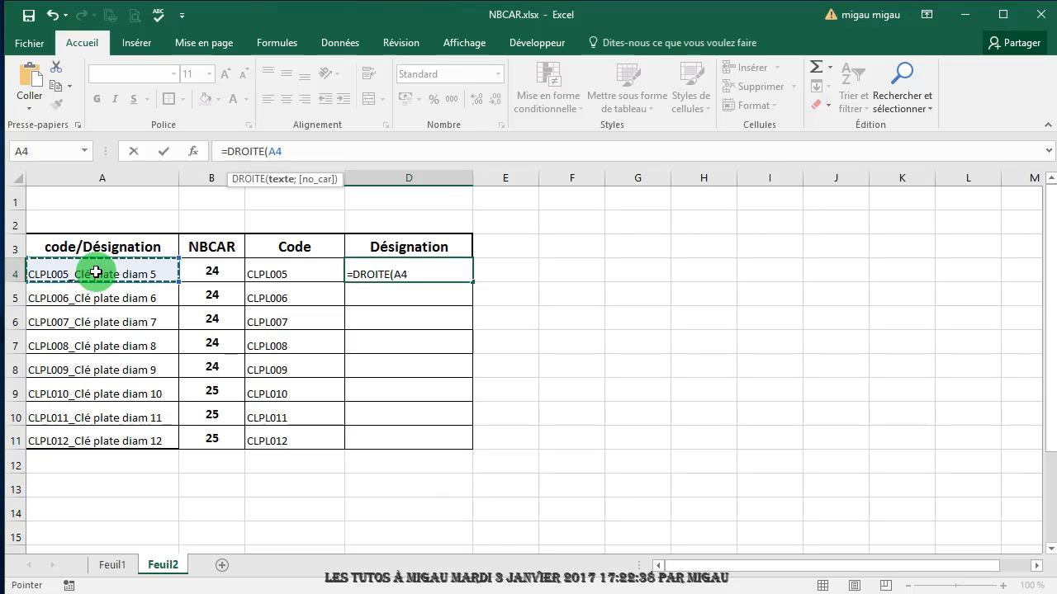
text(;)
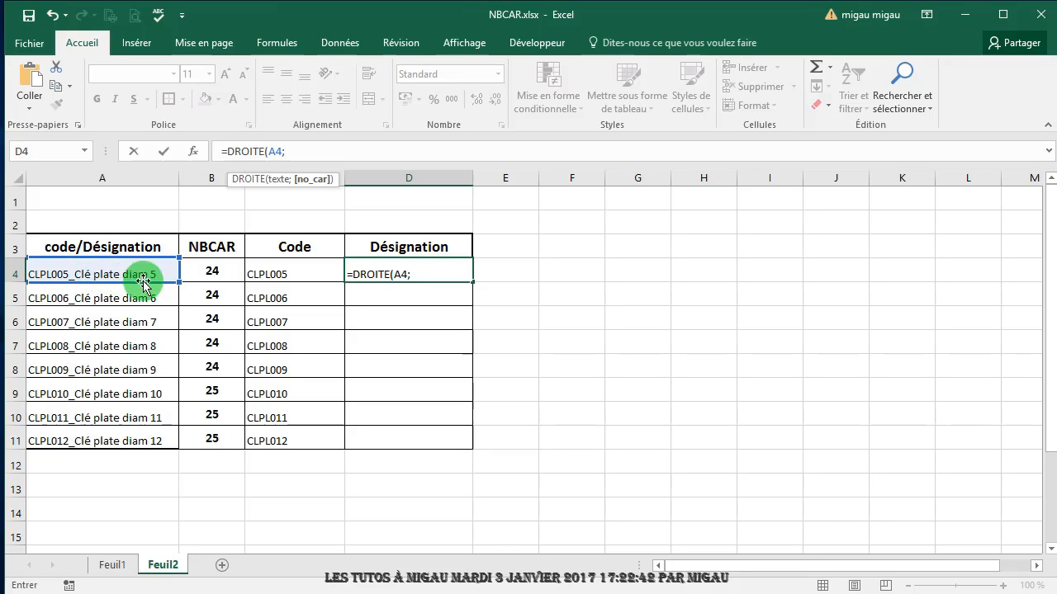
click(208, 269)
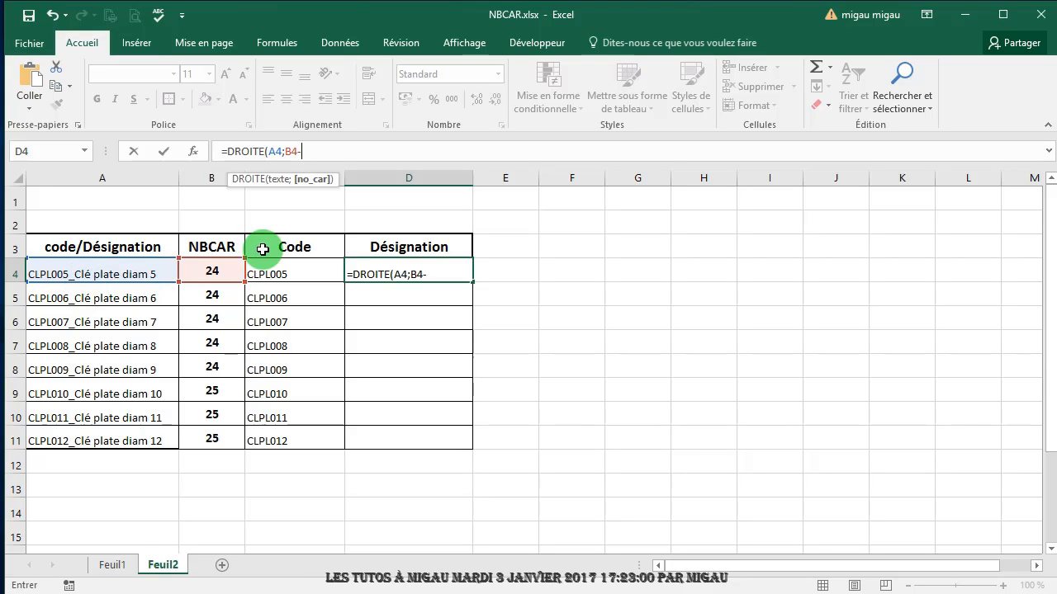
text(8)
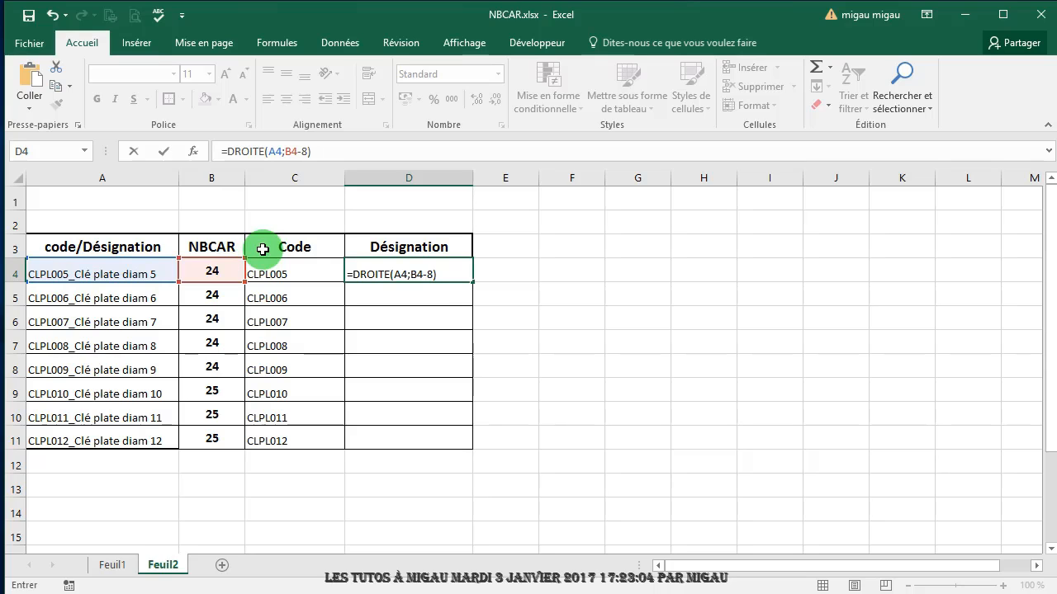
key(Return)
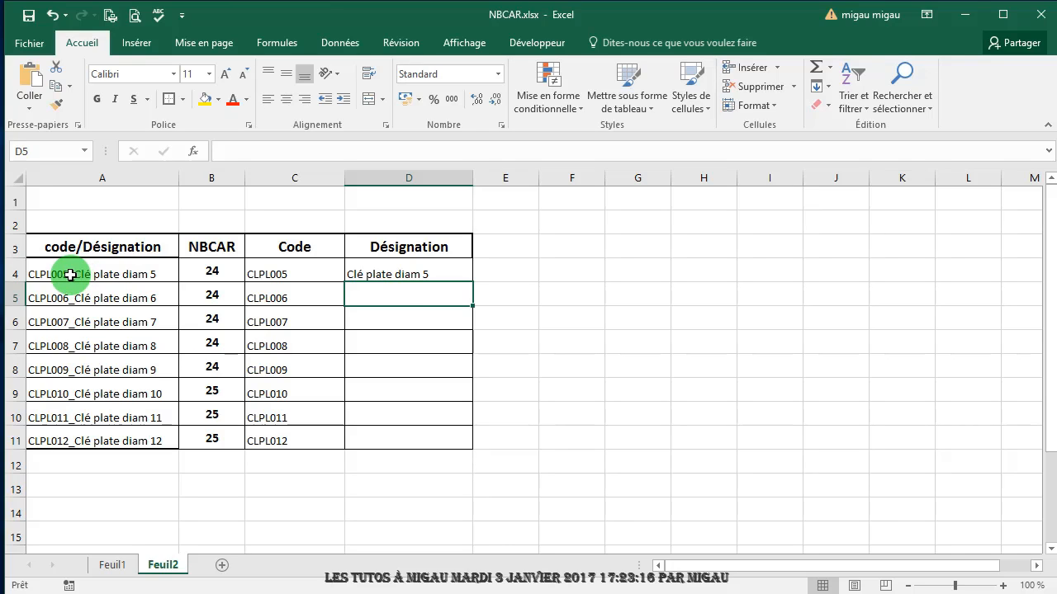
Copy the DROITE formula from D4 down the Désignation column through D11
click(414, 273)
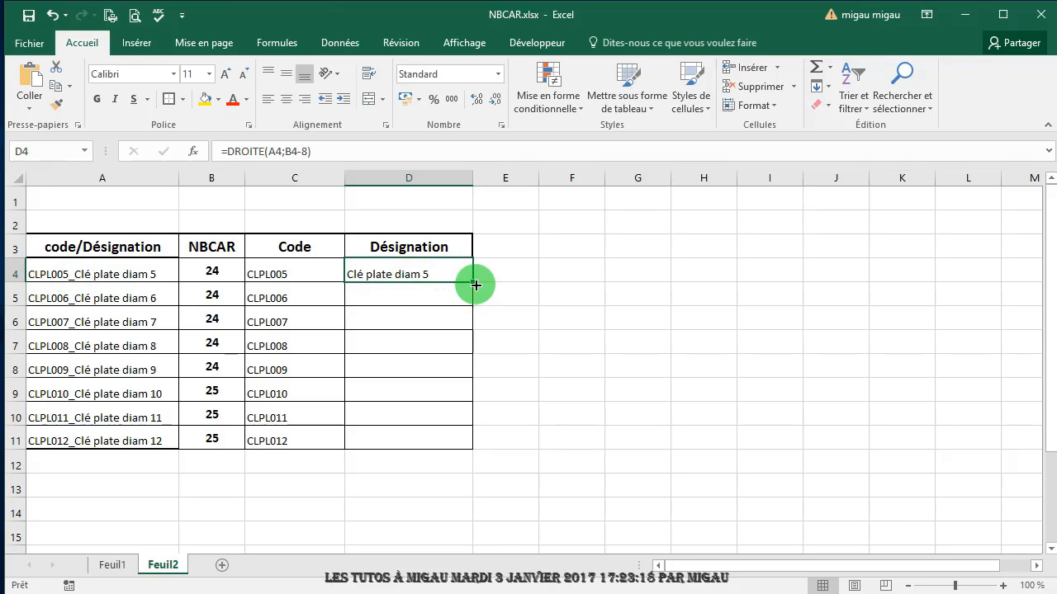
drag(475, 284, 474, 450)
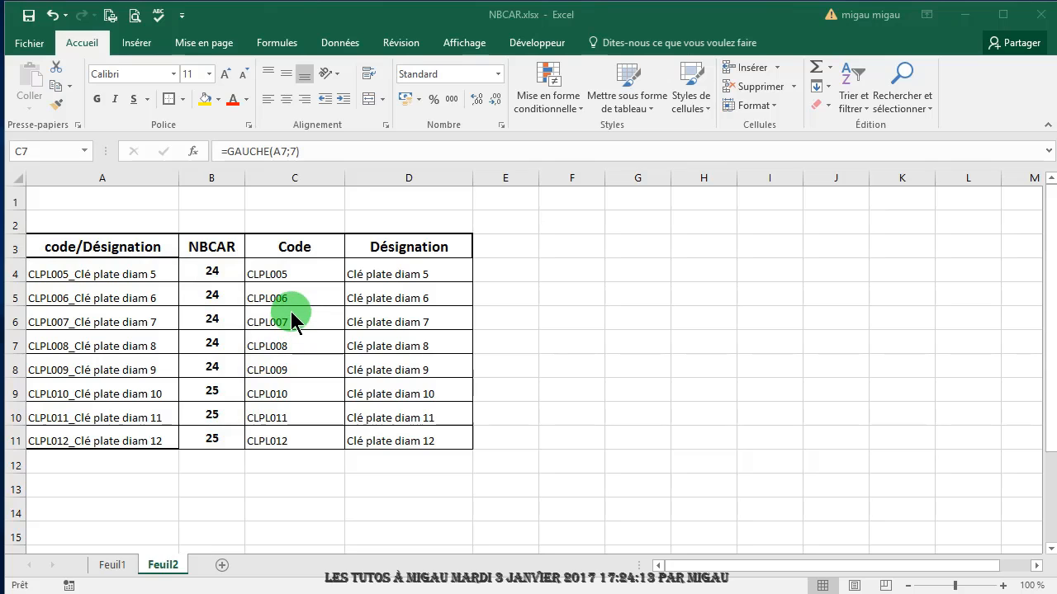
Copy the Code and Désignation columns, C3:D11, and paste them in place as values only, checking a few cells
click(265, 242)
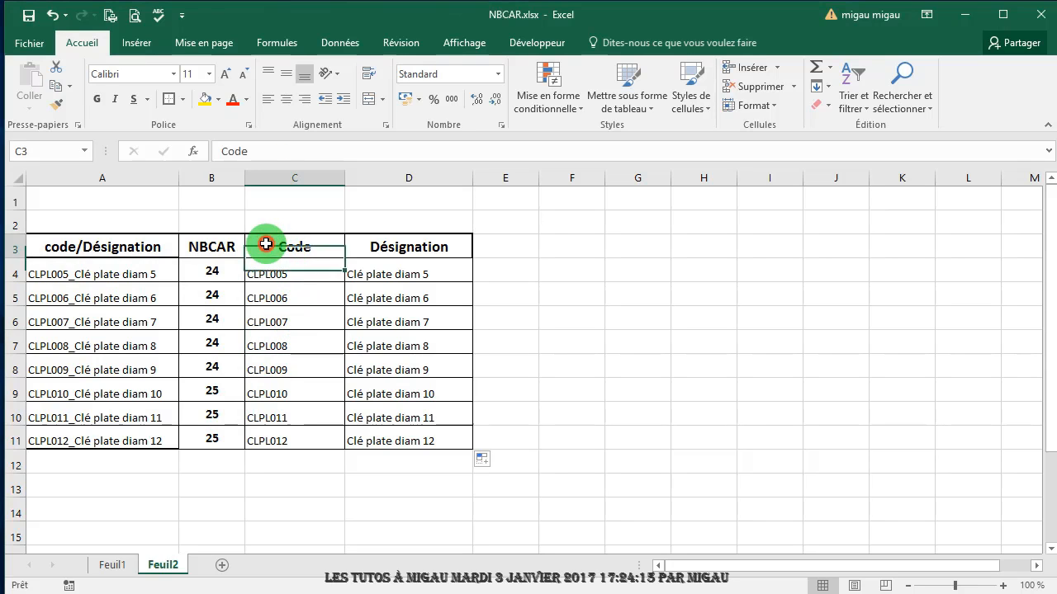
mouse_move(265, 244)
mouse_down()
mouse_move(360, 242)
mouse_move(407, 272)
mouse_move(413, 433)
mouse_up()
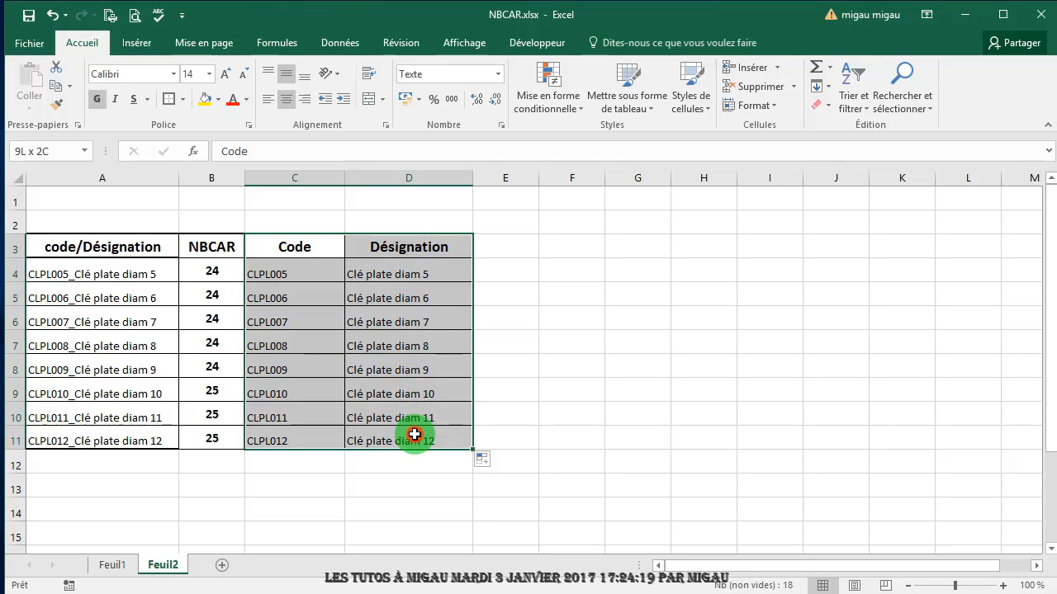
right_click(302, 279)
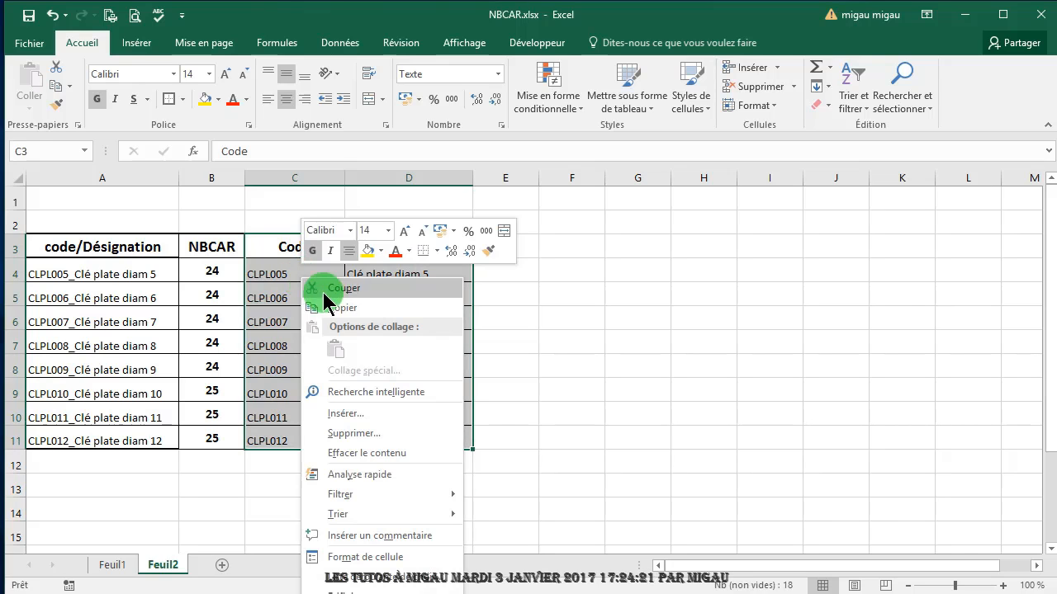
click(323, 289)
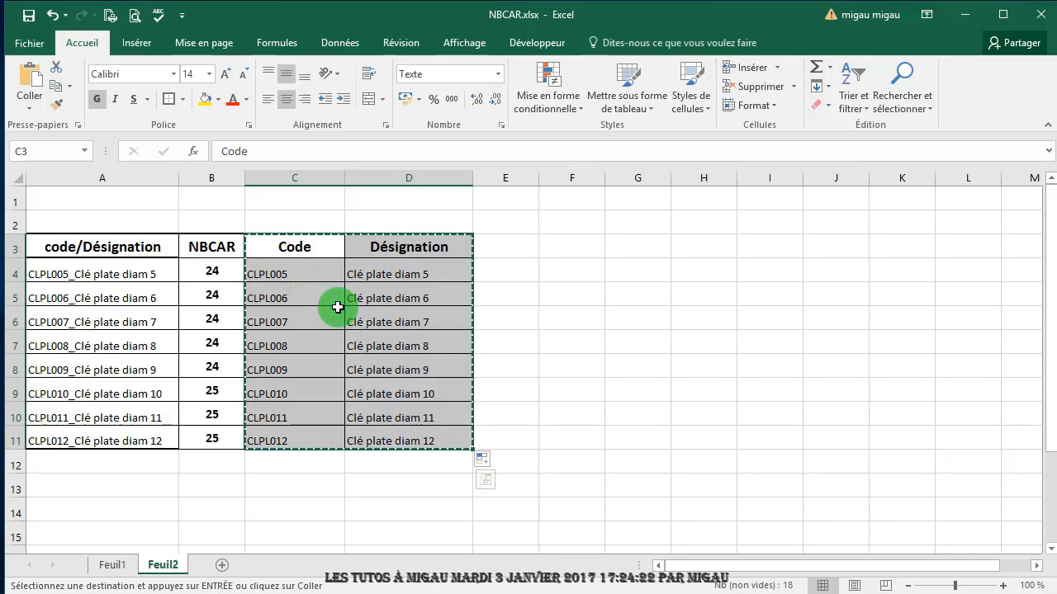
click(274, 246)
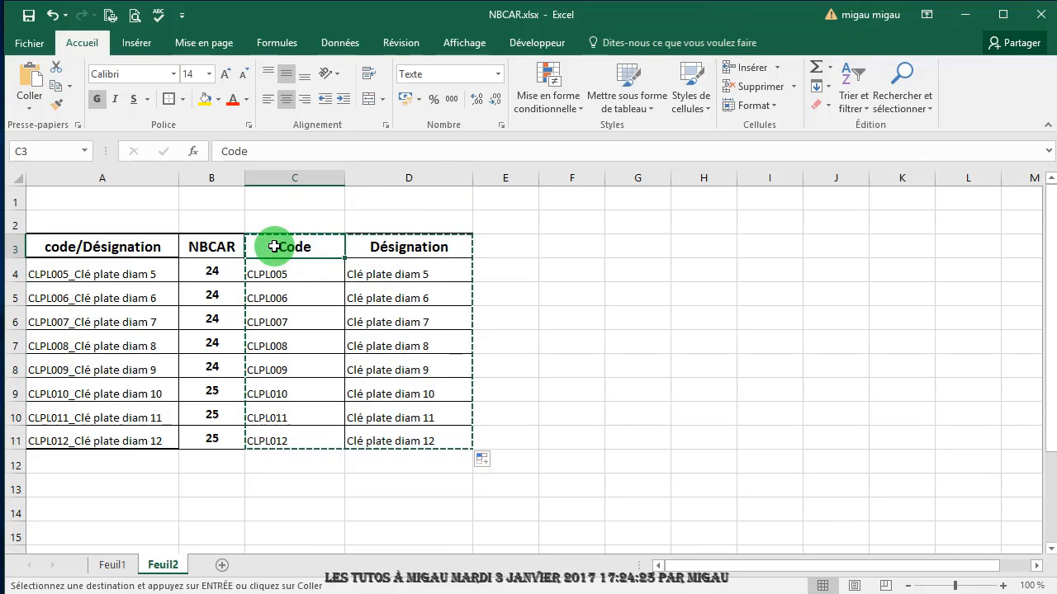
right_click(274, 246)
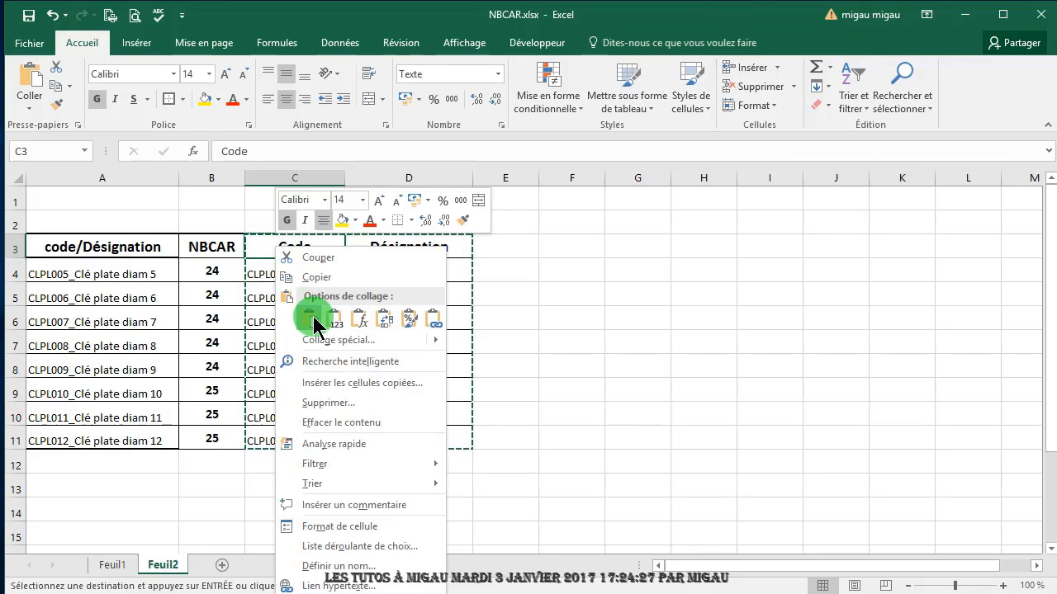
mouse_move(314, 340)
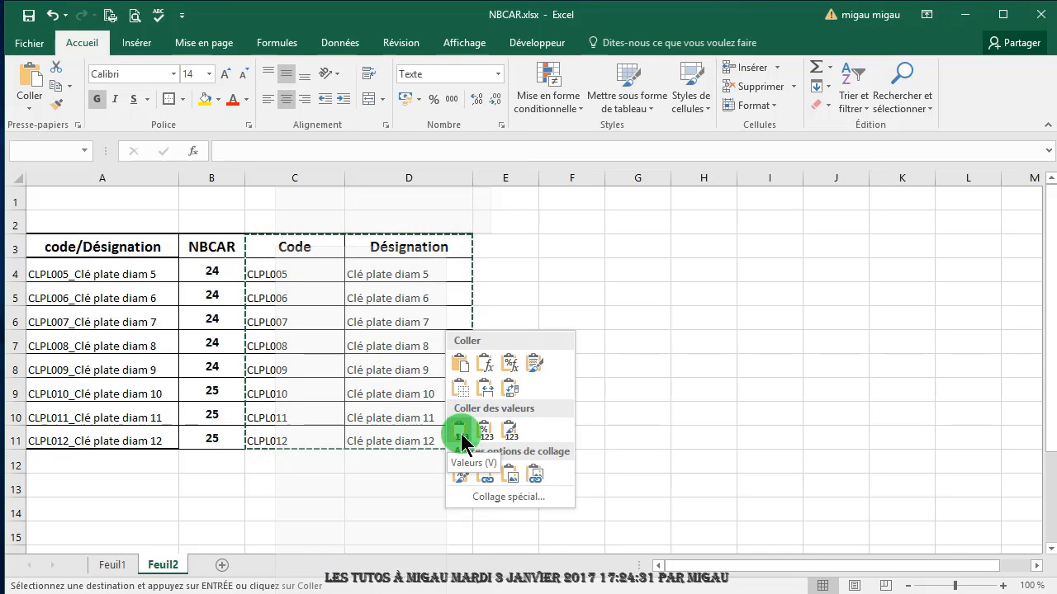
click(461, 431)
click(405, 345)
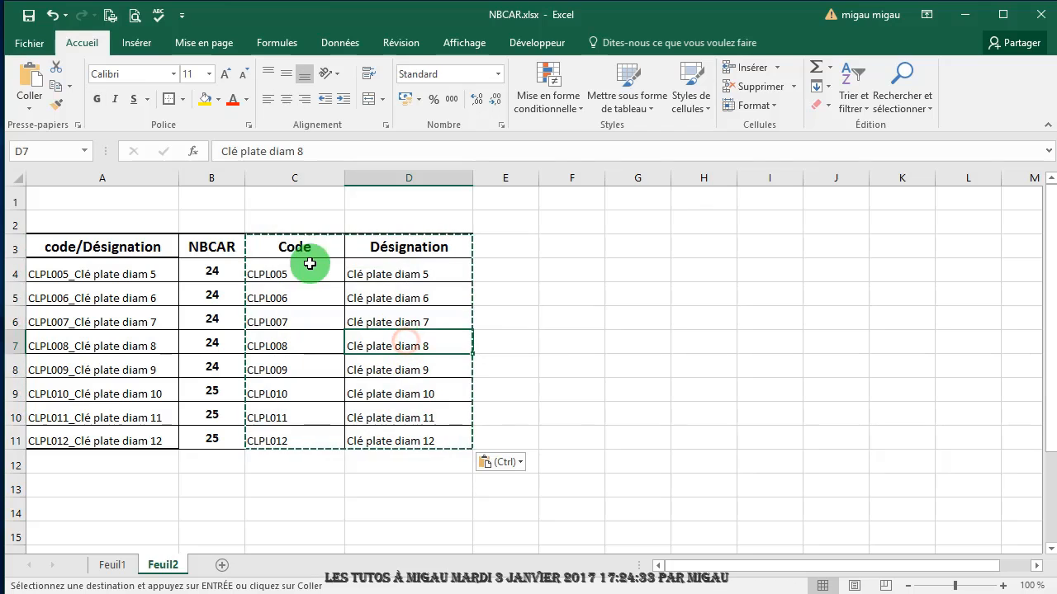
click(279, 276)
click(389, 275)
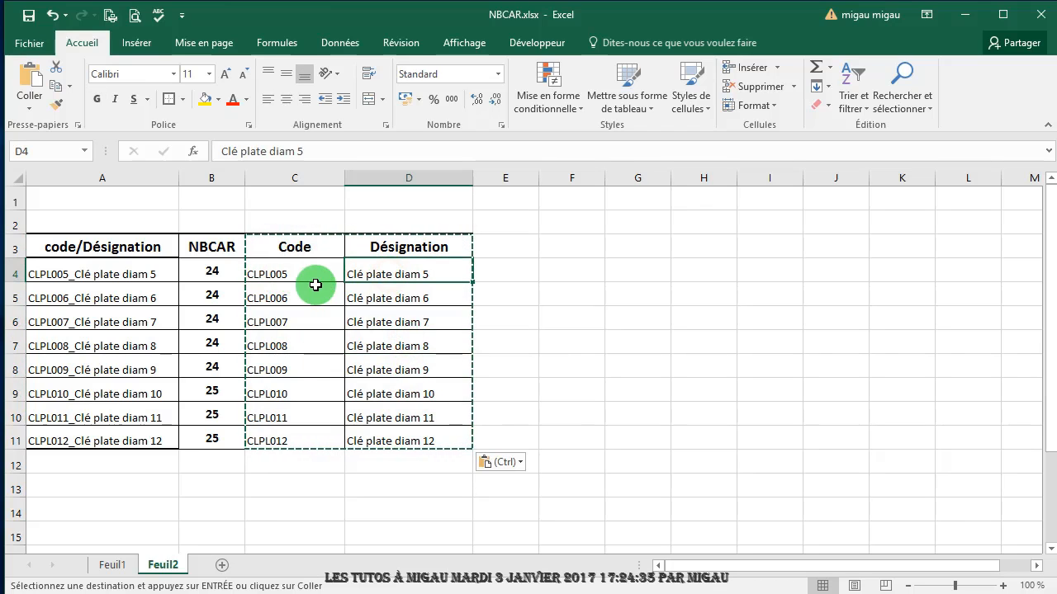
click(286, 299)
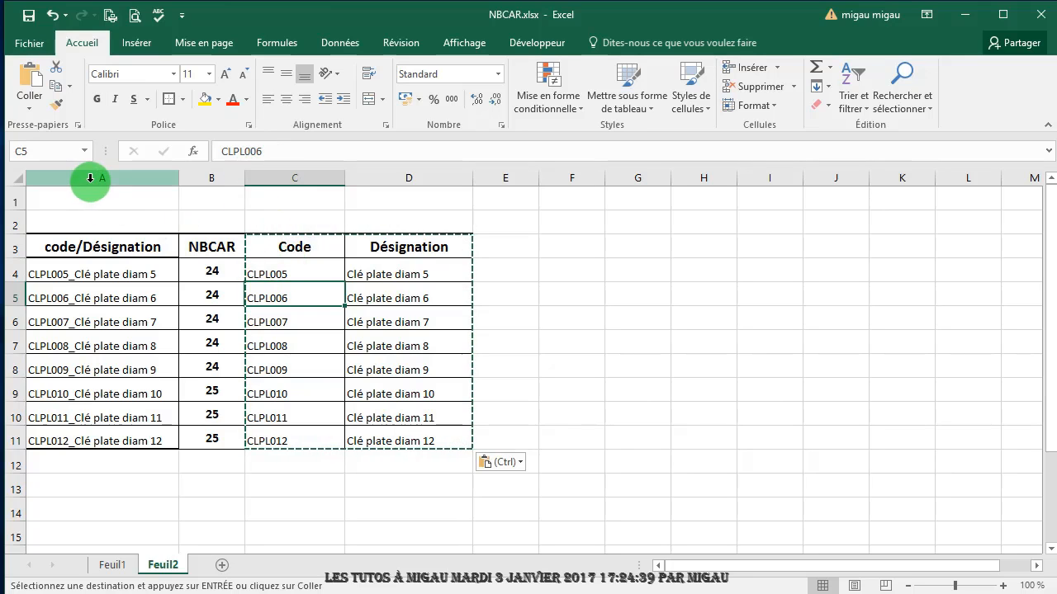
Delete the code/Désignation and NBCAR columns, A and B
drag(90, 177, 192, 181)
right_click(138, 176)
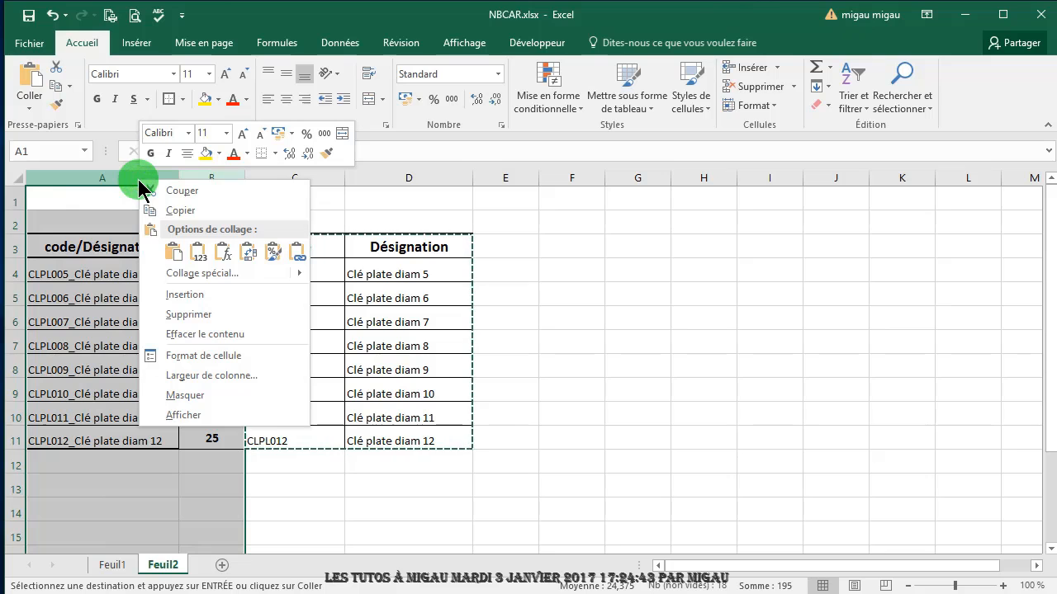
click(157, 314)
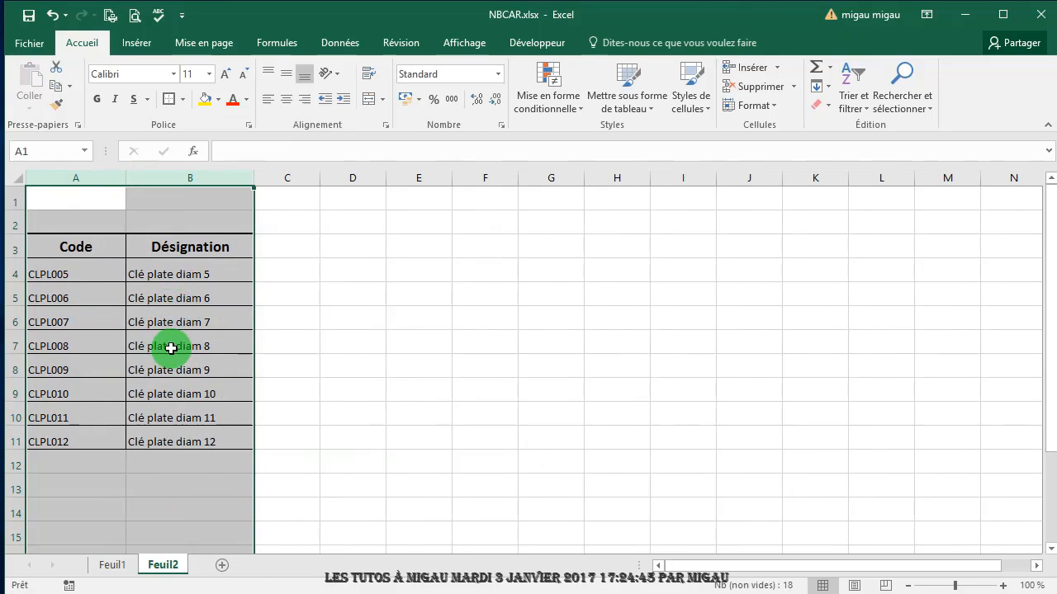
click(171, 348)
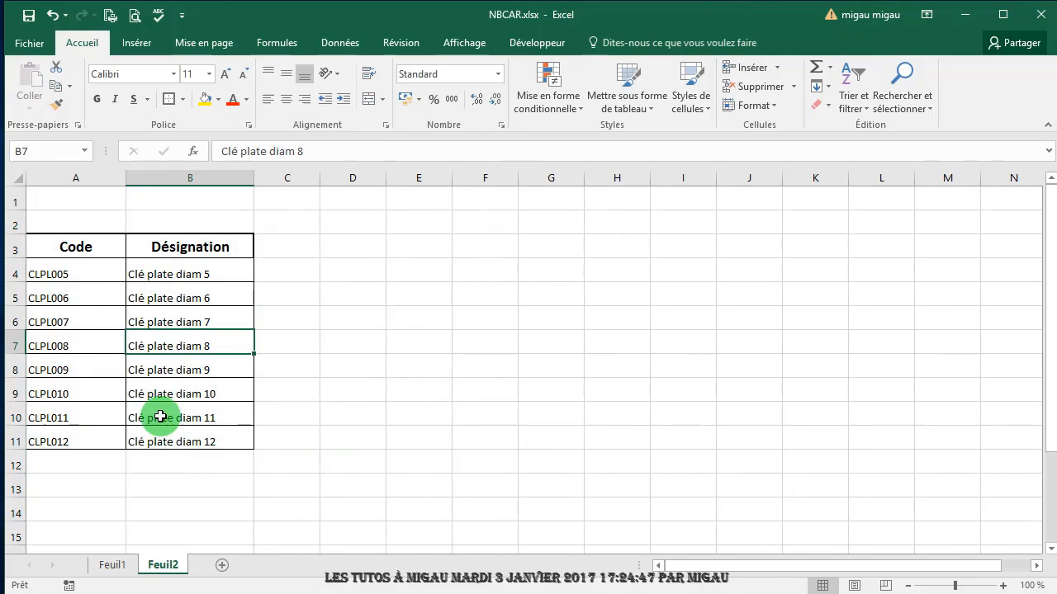
Undo the column deletion, the values-only paste and the Désignation fill, and clear the copy selection
click(51, 17)
click(51, 17)
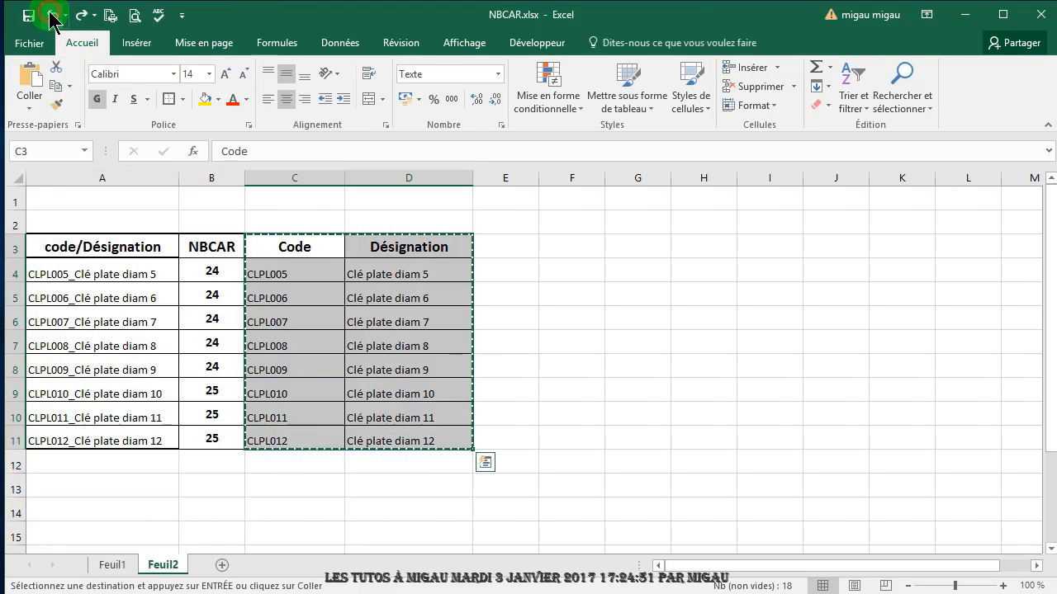
click(50, 17)
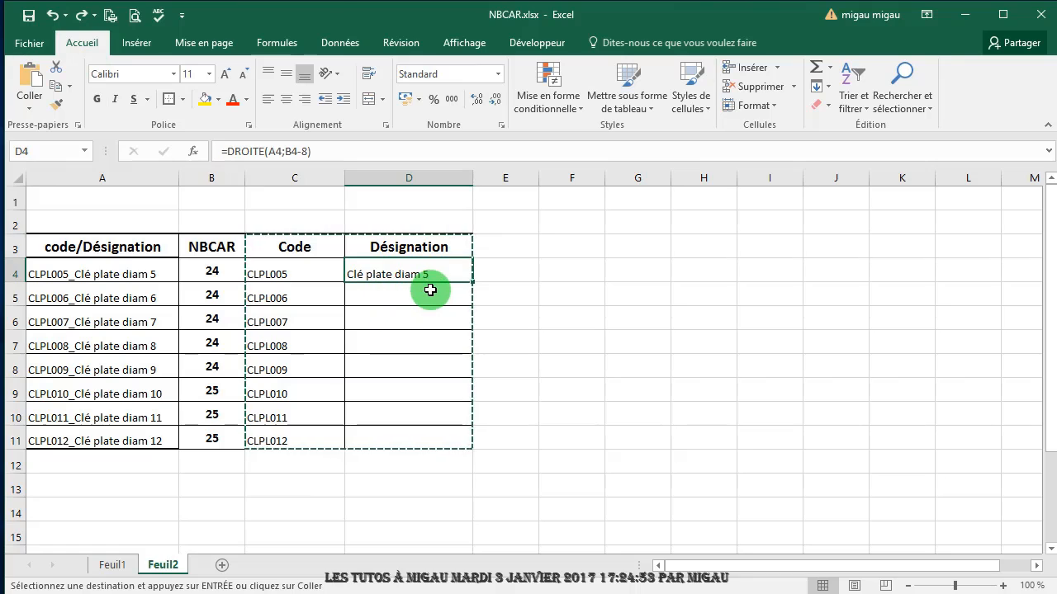
key(Escape)
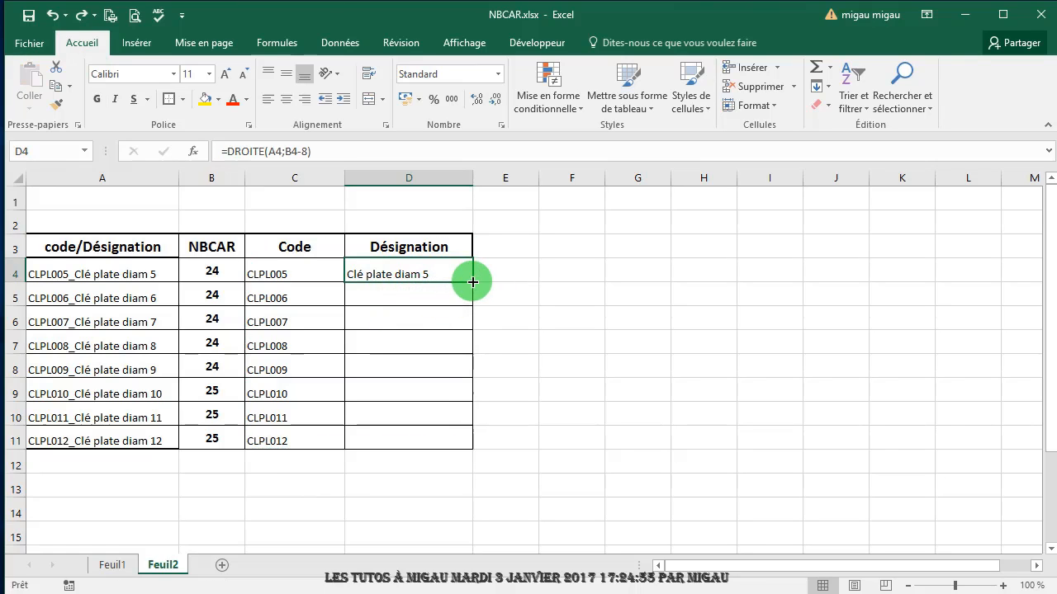
Fill the DROITE formula from D4 down through D11 and check the formulas in the Code and Désignation columns
drag(472, 283, 481, 437)
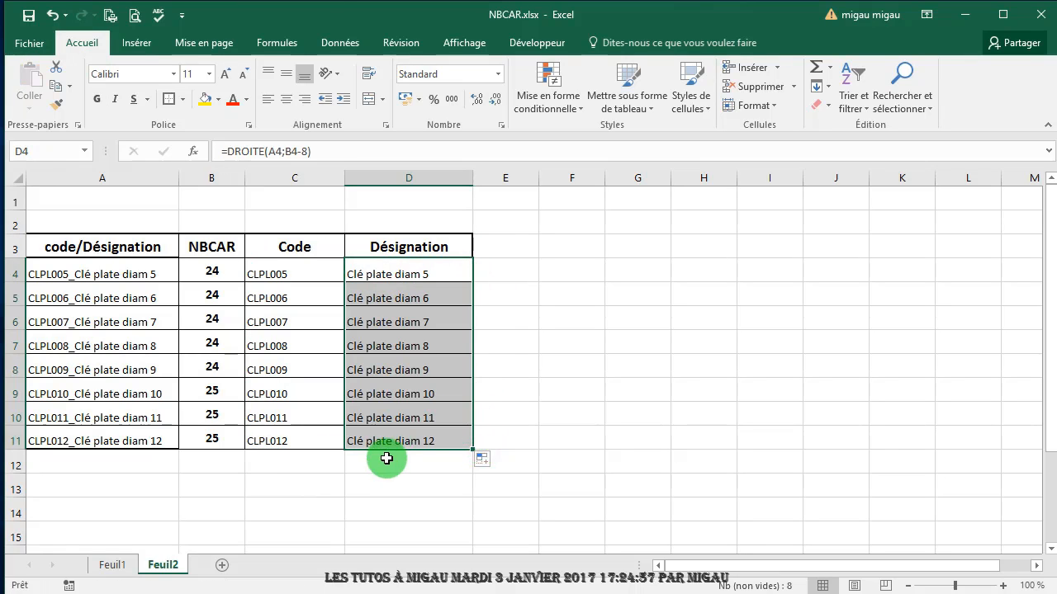
click(289, 275)
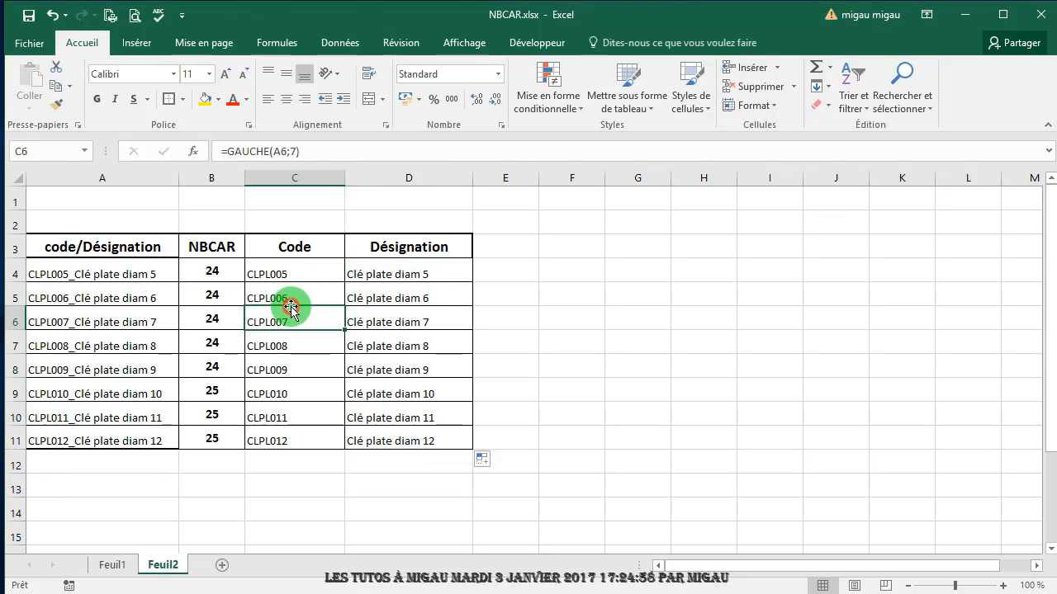
click(394, 274)
click(393, 322)
click(397, 394)
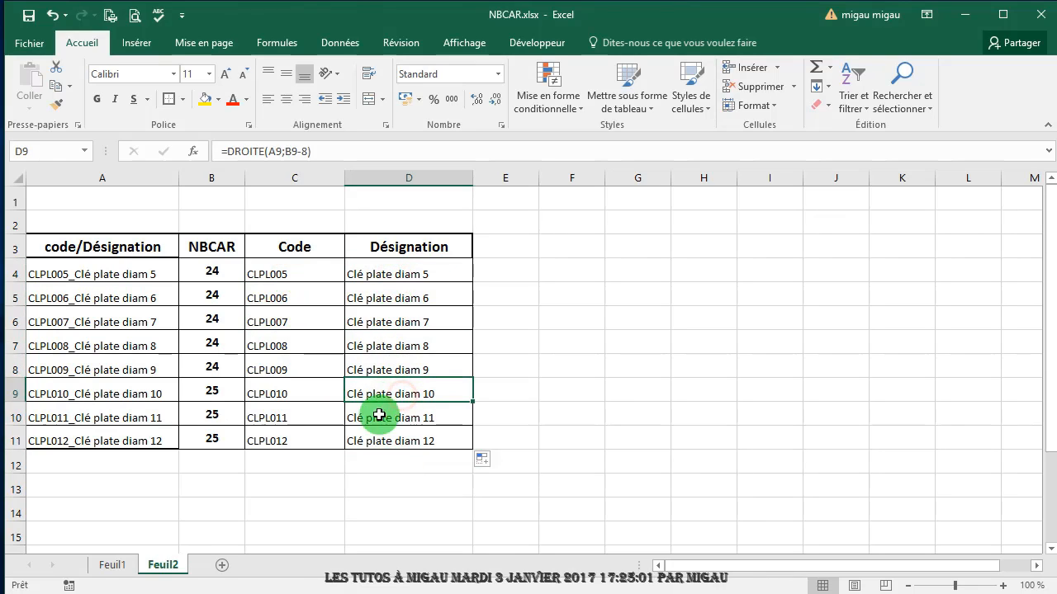
click(394, 441)
click(283, 437)
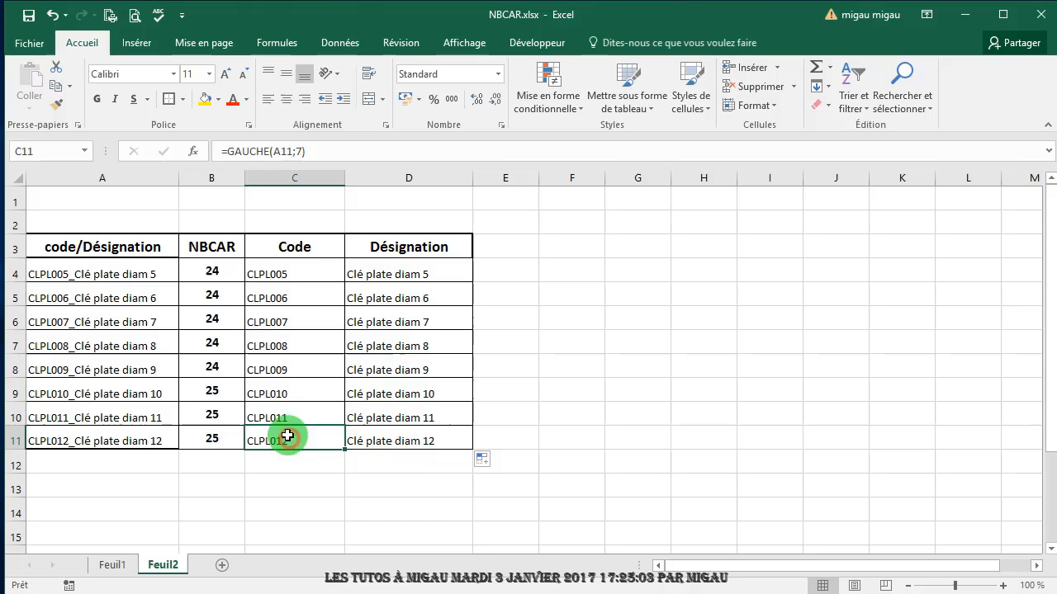
click(287, 322)
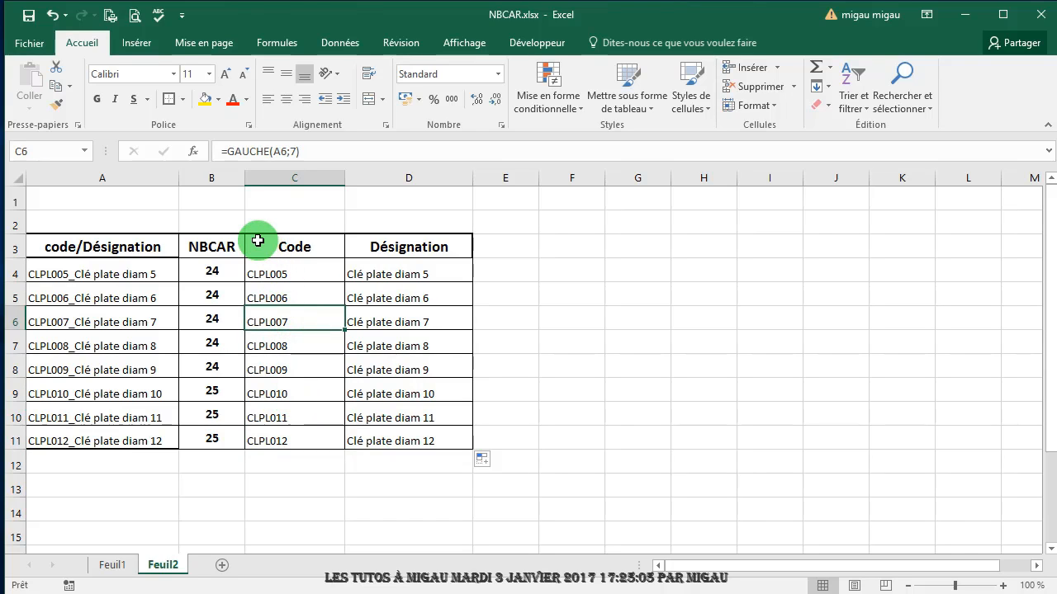
drag(256, 243, 414, 435)
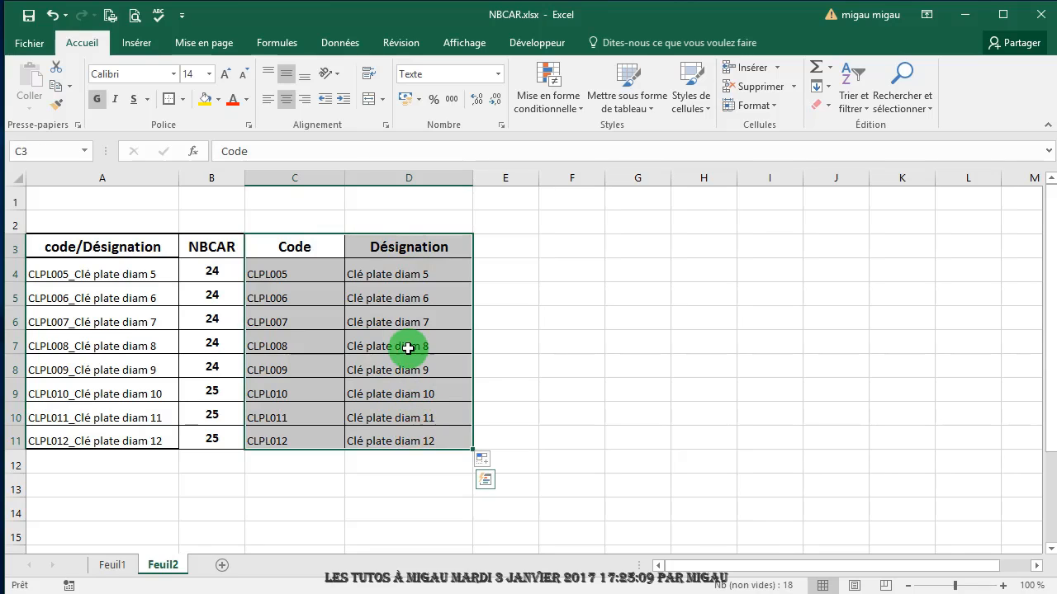
right_click(298, 244)
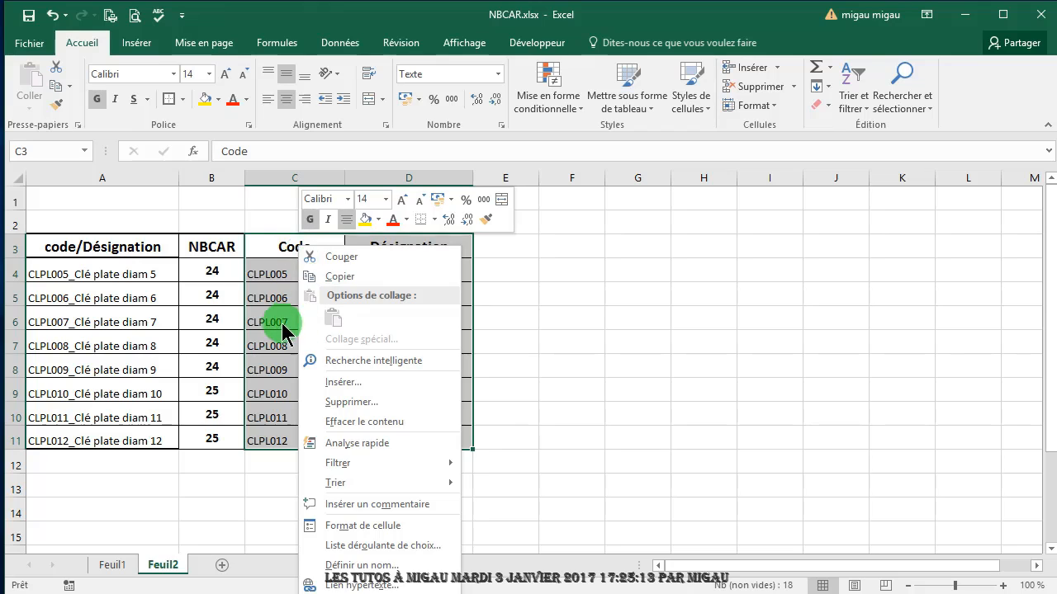
click(288, 245)
click(284, 246)
Convert the Code and Désignation formulas to fixed values by copying C3:D11 and pasting values only at C3, and check the cells
drag(285, 245, 389, 418)
right_click(313, 260)
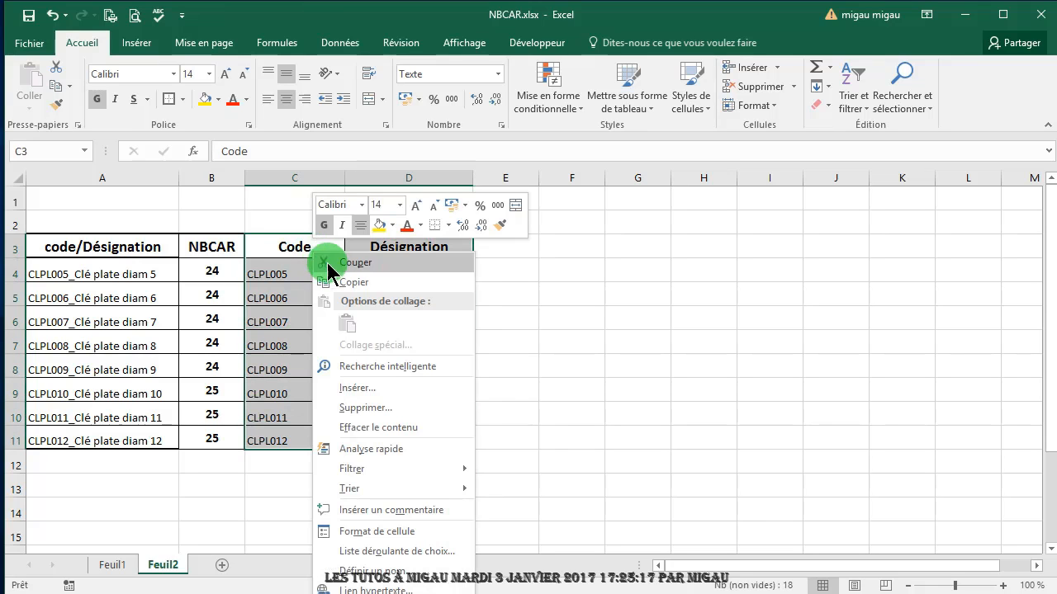
click(346, 282)
click(275, 244)
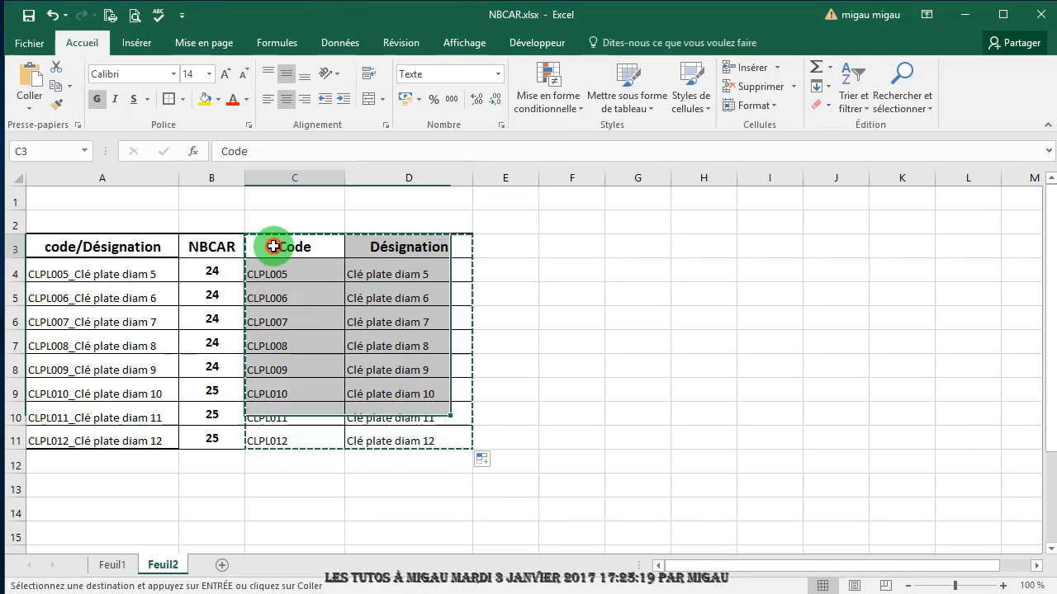
right_click(274, 248)
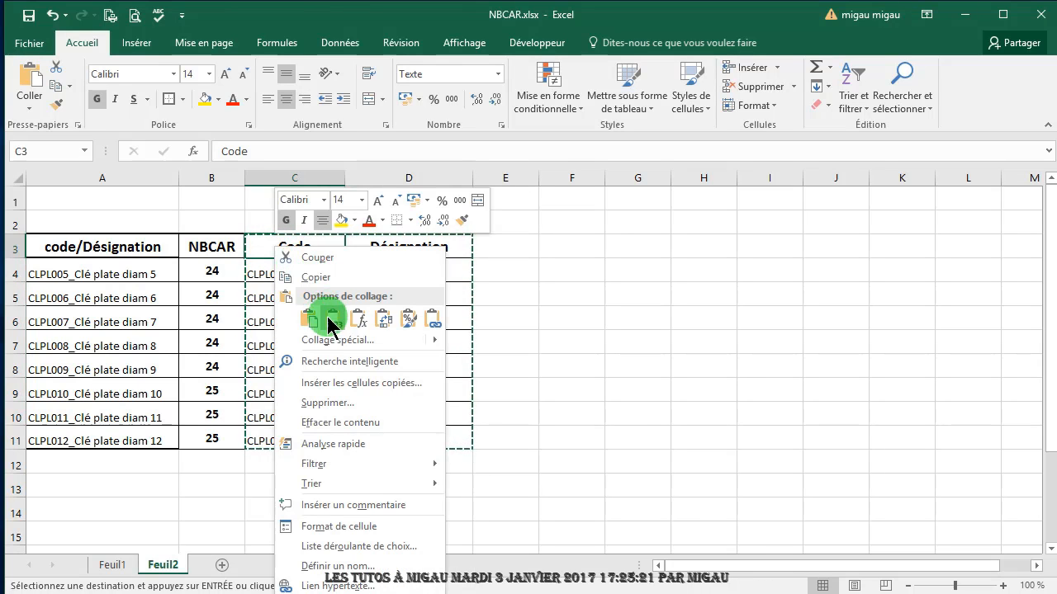
mouse_move(332, 341)
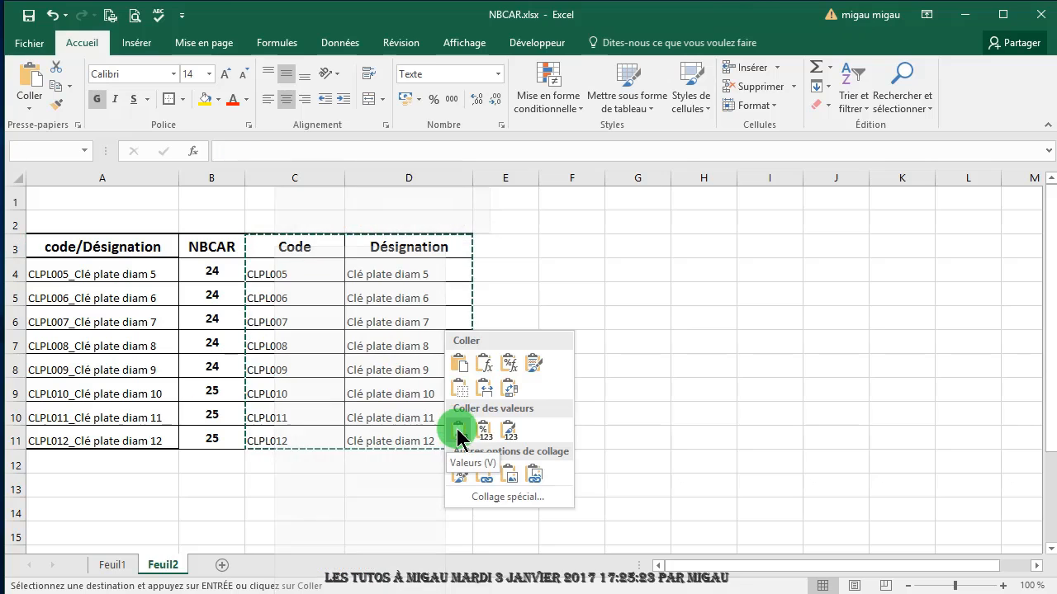
click(458, 430)
click(294, 299)
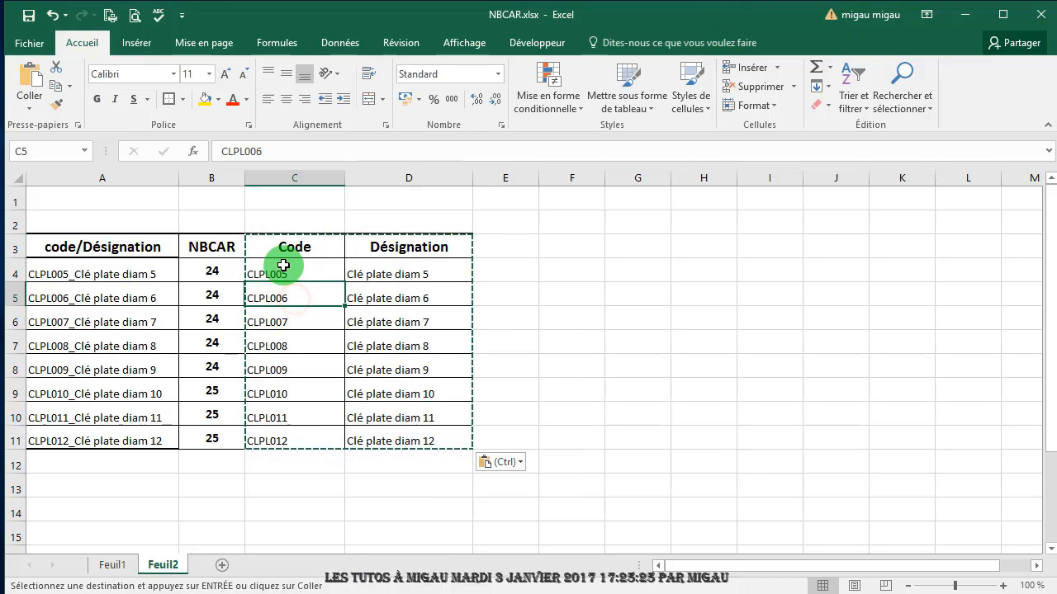
click(285, 245)
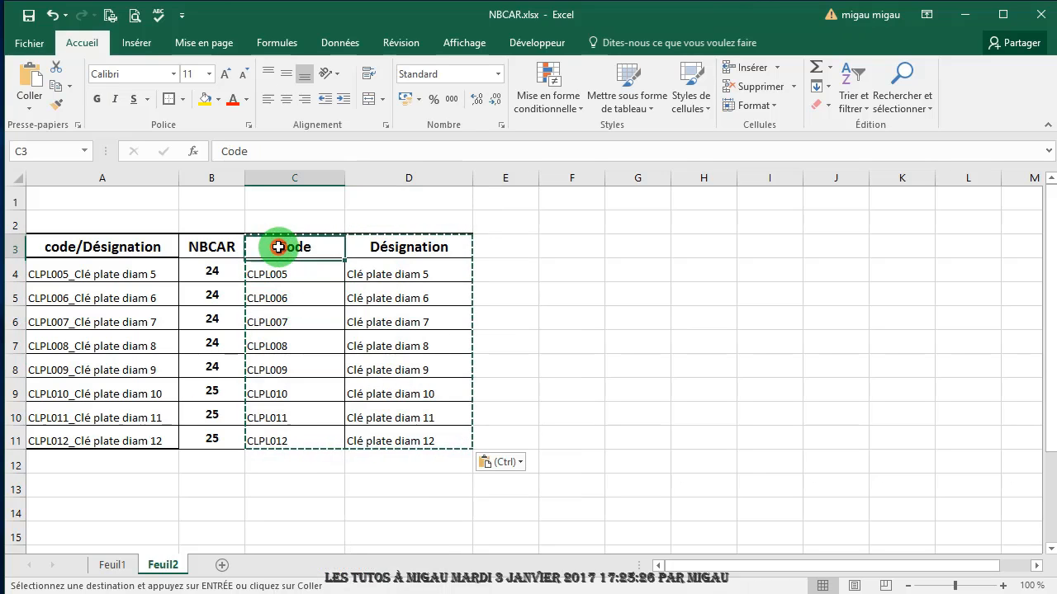
click(410, 299)
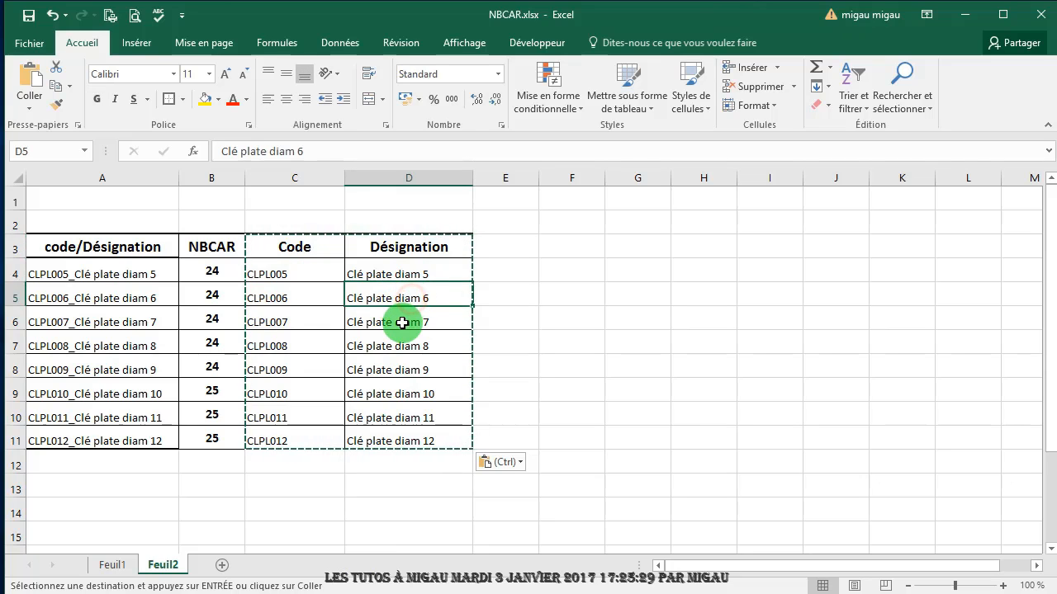
click(402, 323)
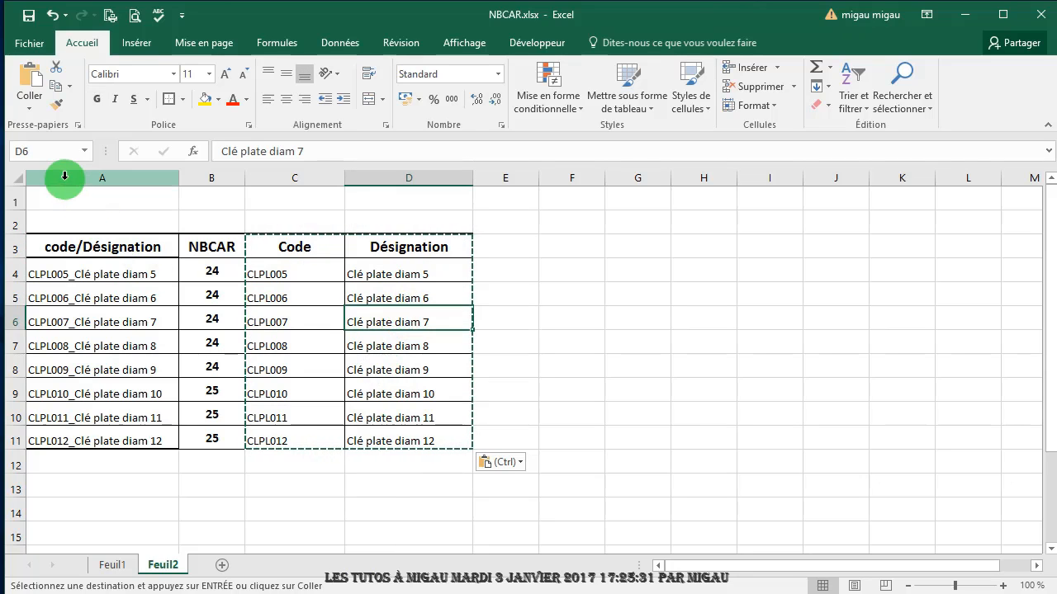
Delete columns A and B so that only the Code and Désignation columns are kept
drag(66, 178, 212, 180)
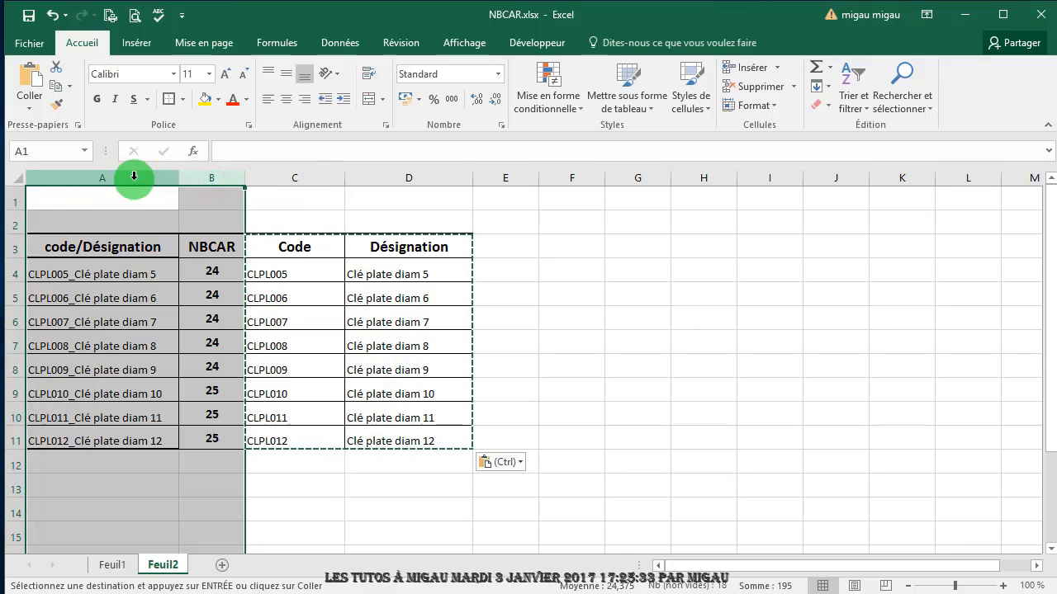
right_click(136, 180)
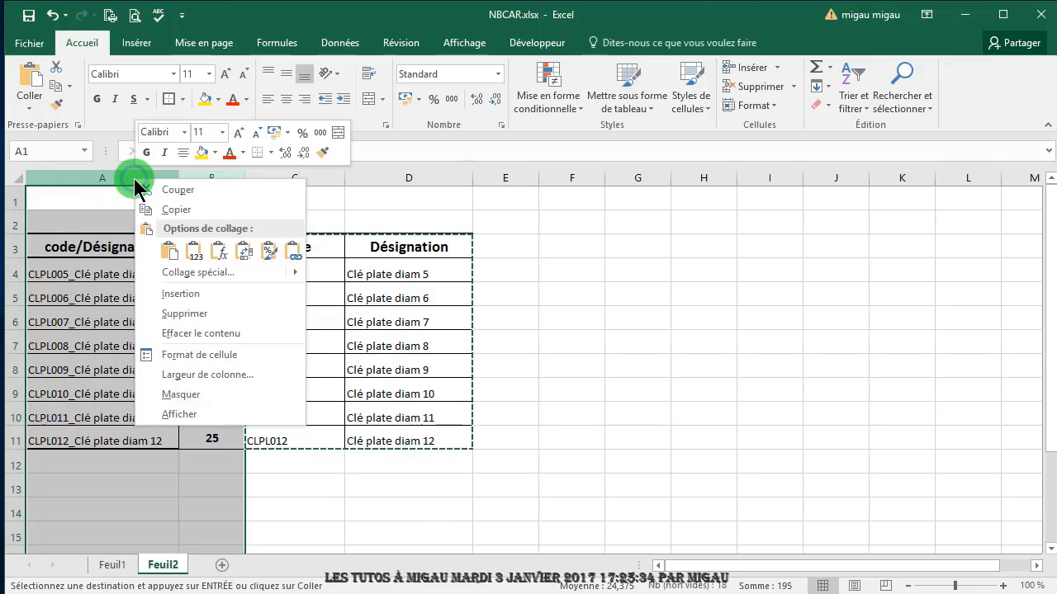
click(184, 314)
click(312, 366)
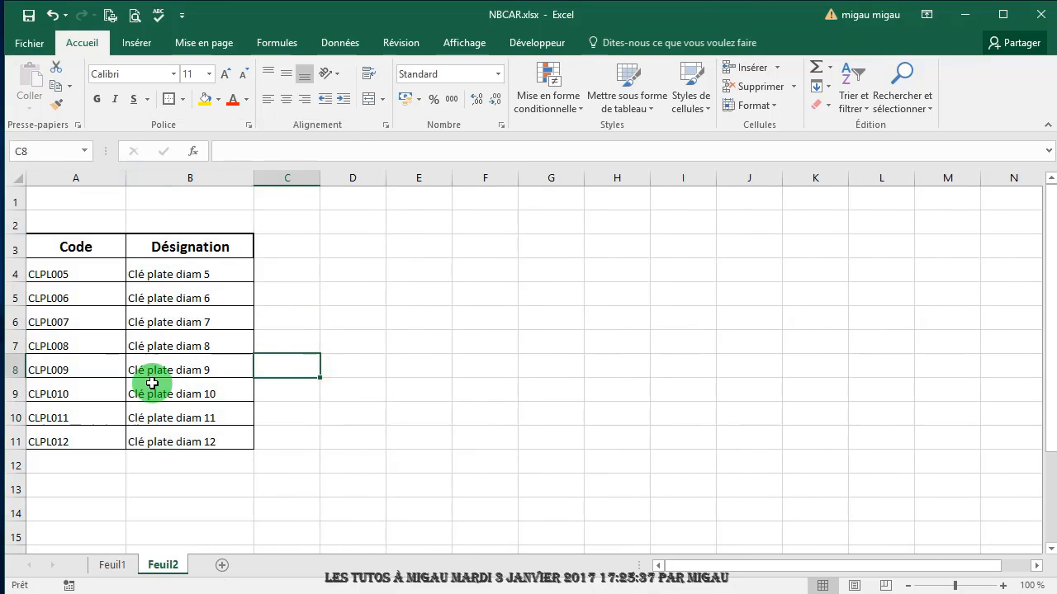